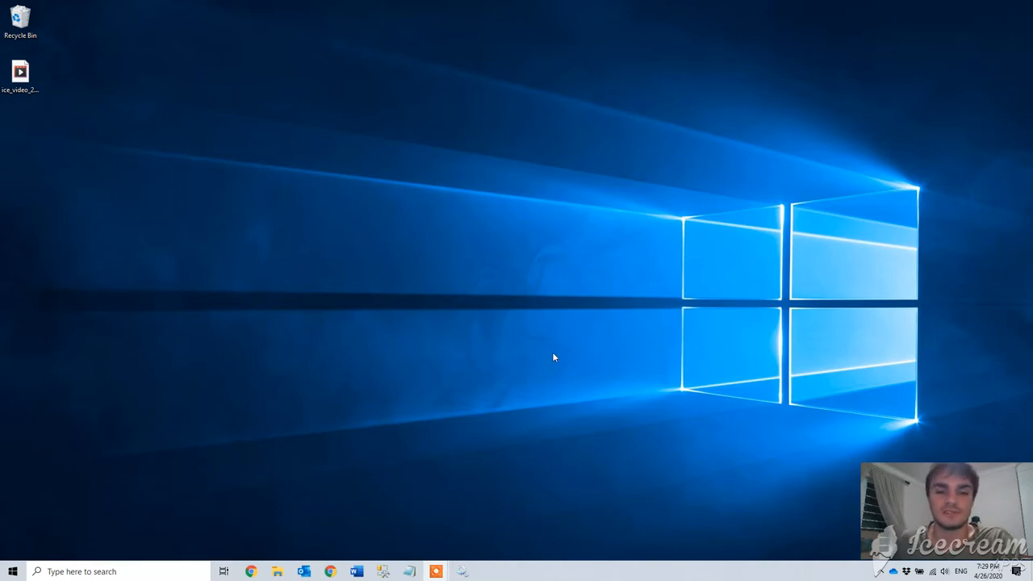
Review the Morpho database and Morpho login in SQL Server Management Studio, then minimize it
click(384, 572)
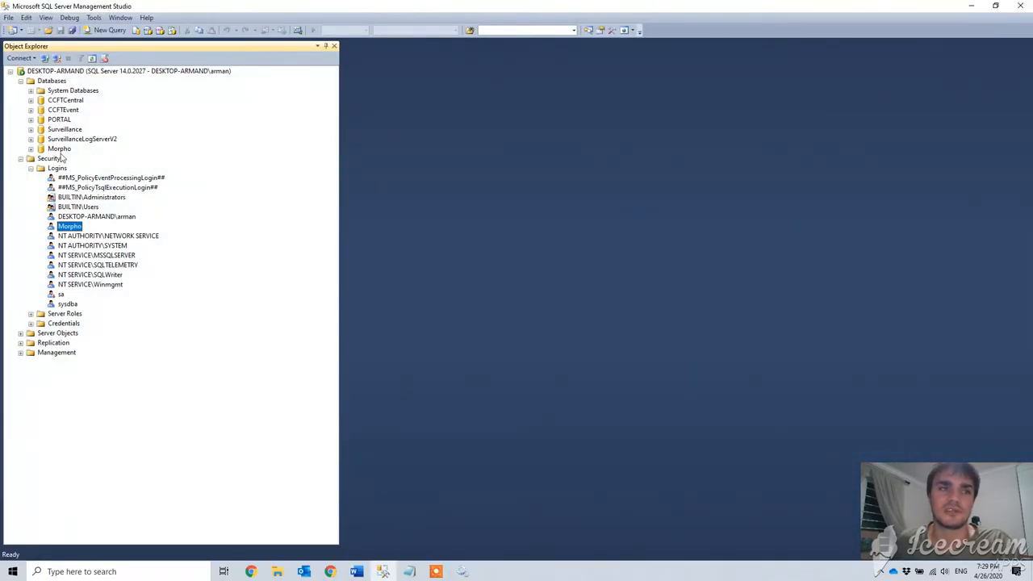
click(61, 149)
click(76, 229)
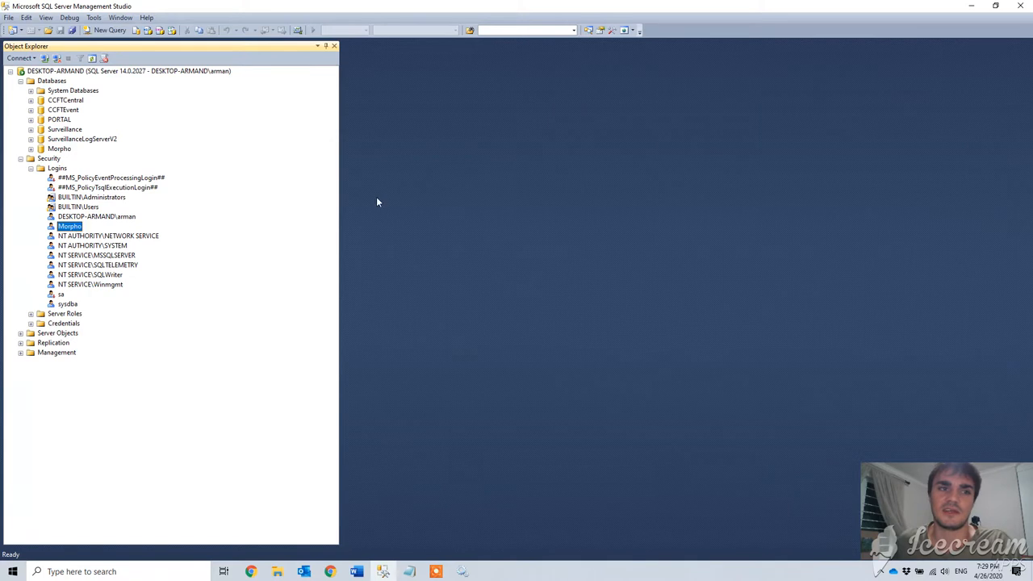
click(972, 10)
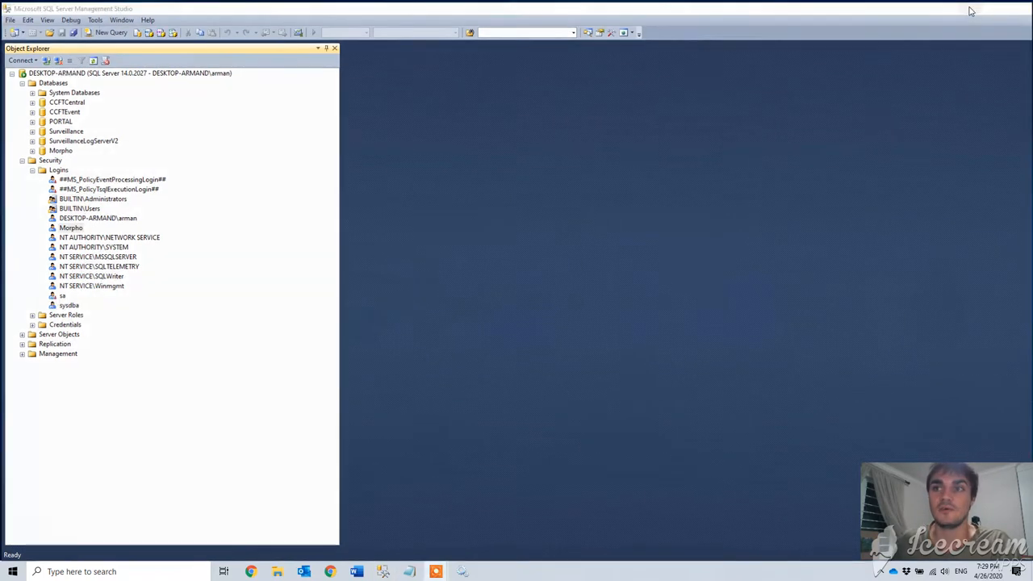
Stop the MorphoManager Server service and search the Start menu for 'coop'
click(12, 572)
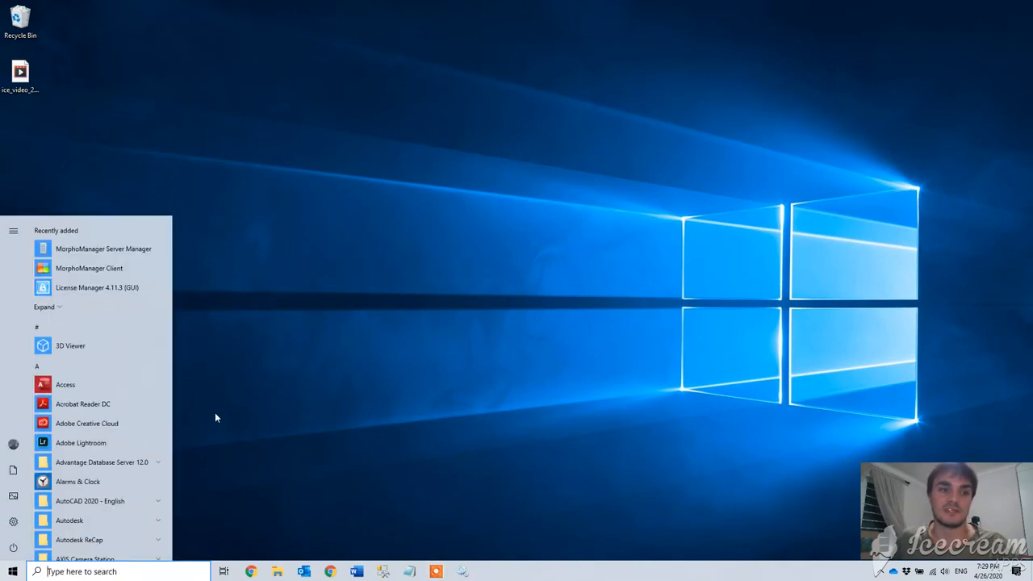
click(462, 571)
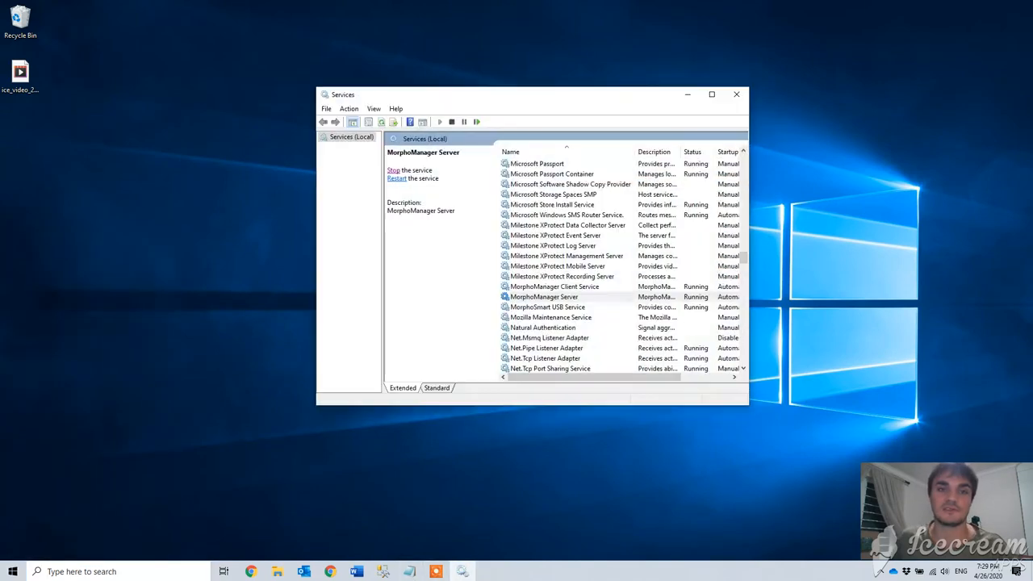
click(394, 171)
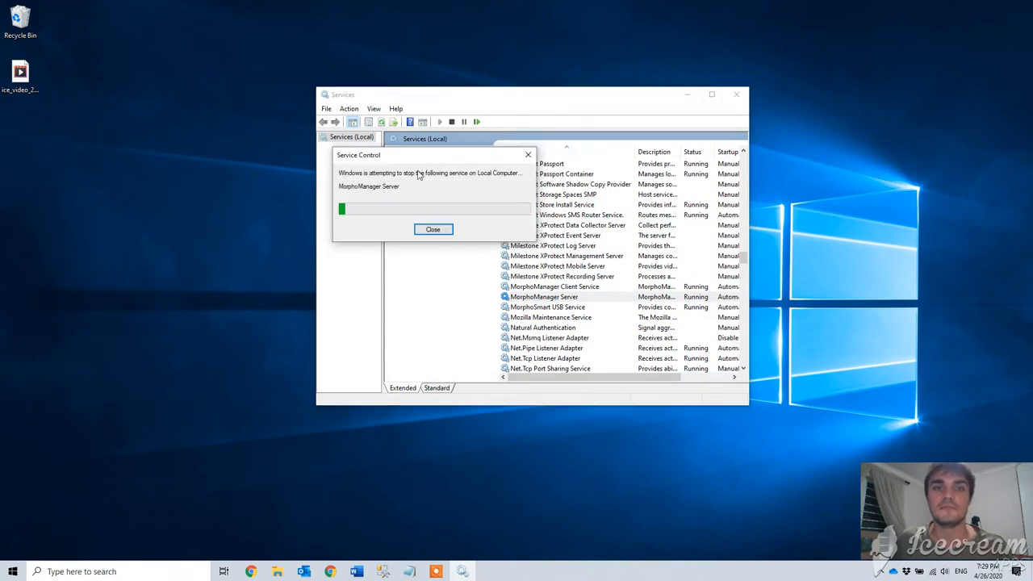
click(3, 570)
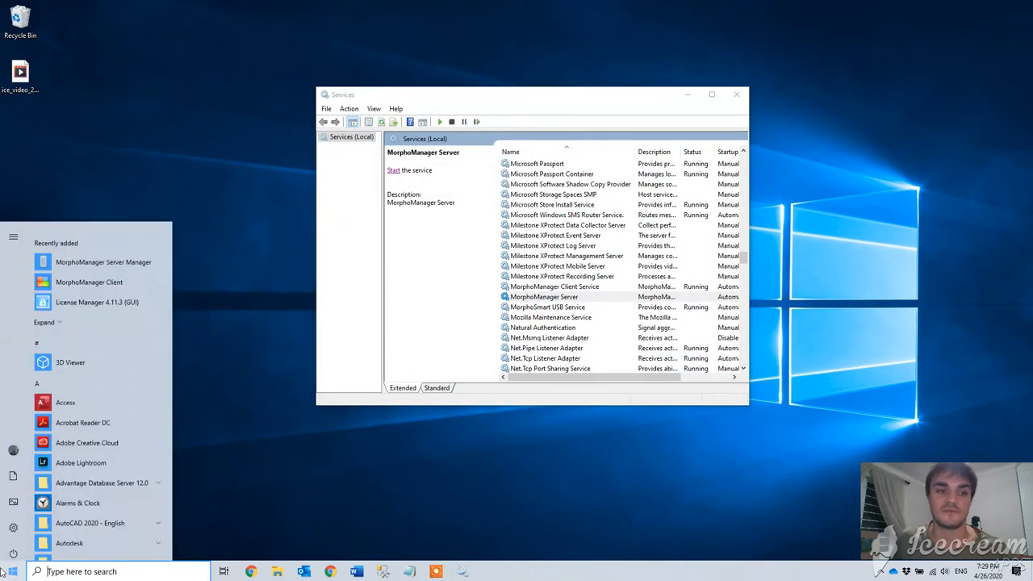
text(coop)
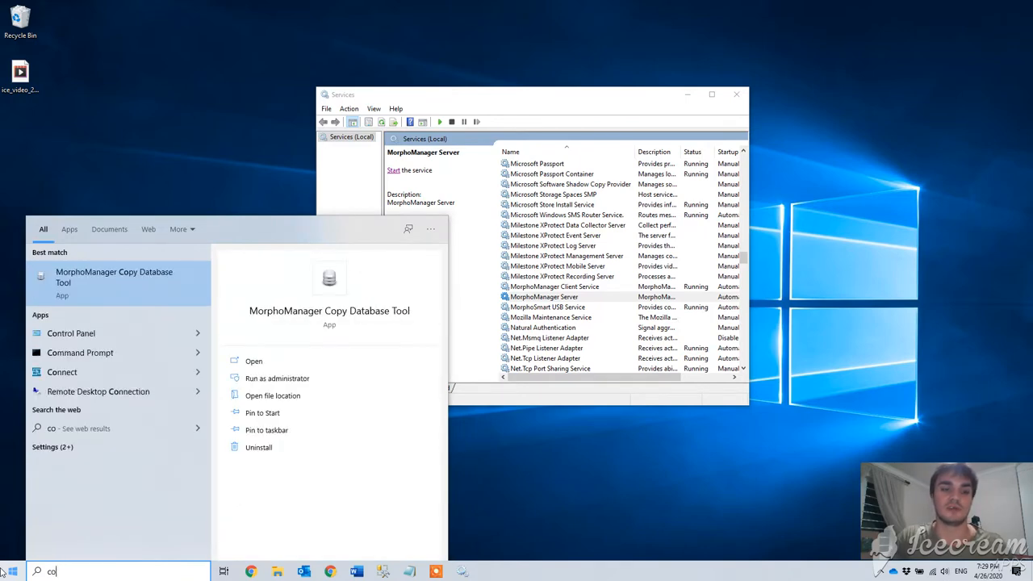
Launch the Copy Database Tool, centre its window, and set the source type to SQL CE
key(Return)
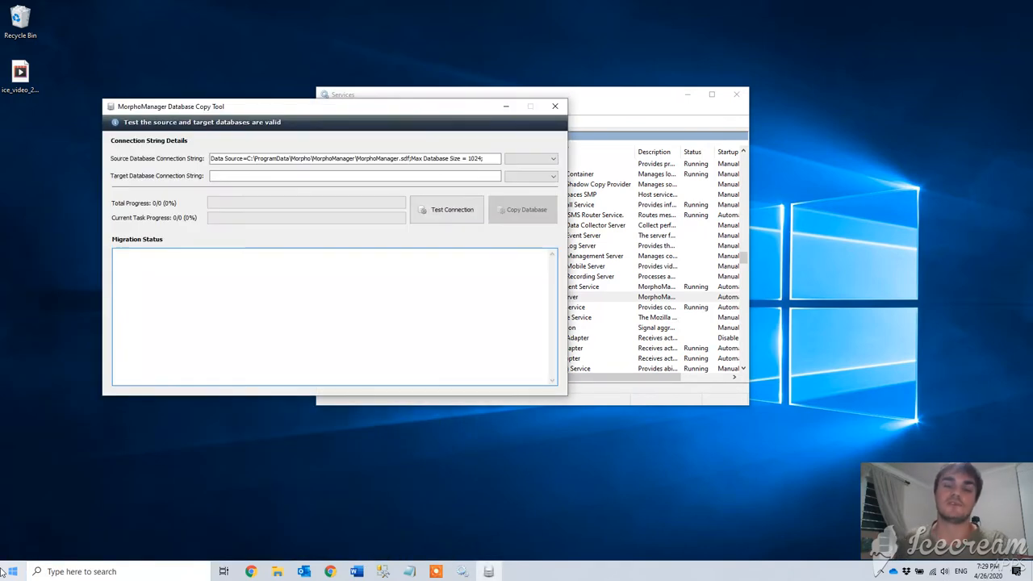
drag(315, 113, 508, 125)
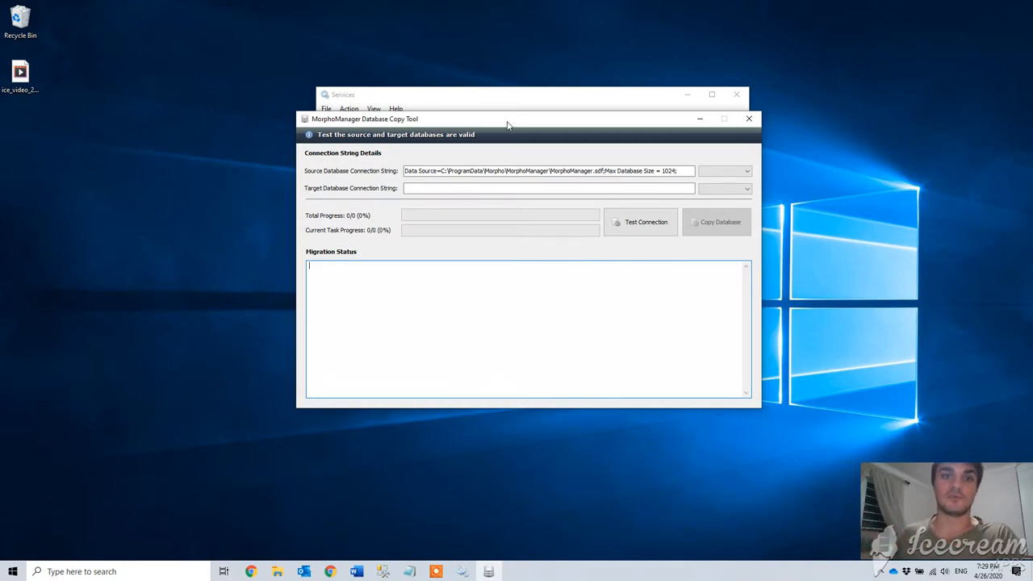
click(725, 171)
click(725, 188)
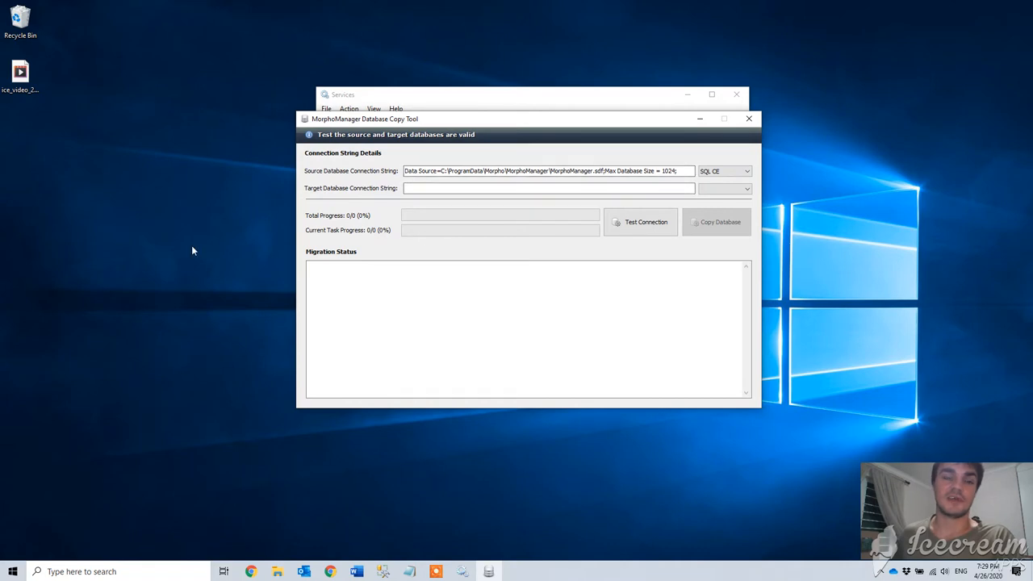
Create a new text document on the desktop and change its extension to .udl
right_click(156, 235)
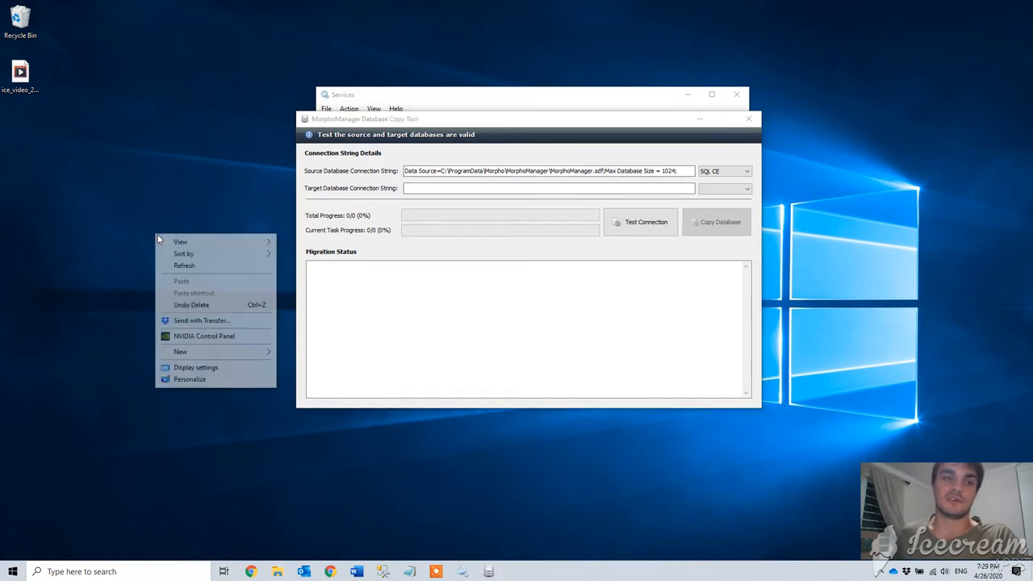
mouse_move(251, 353)
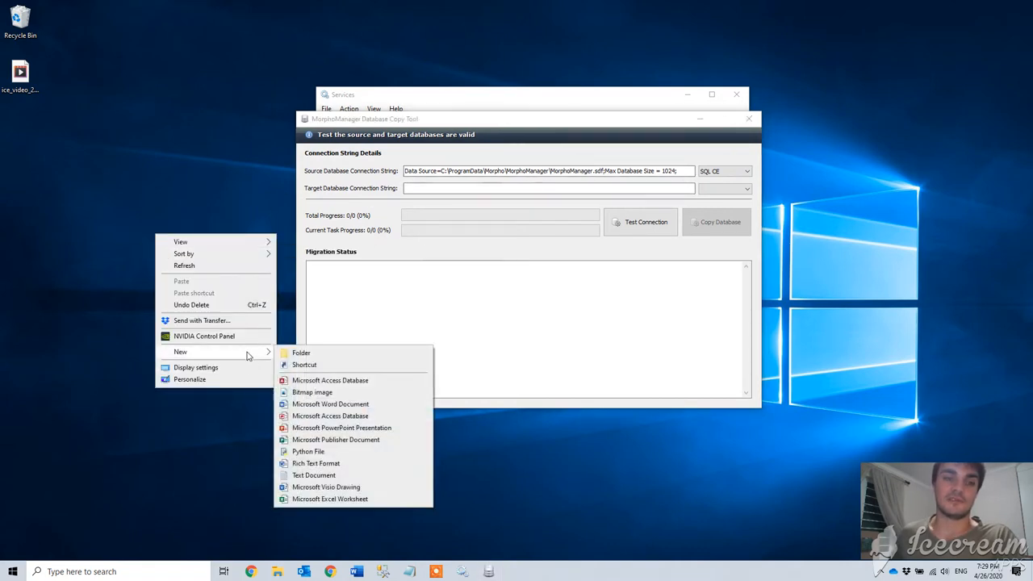
click(327, 476)
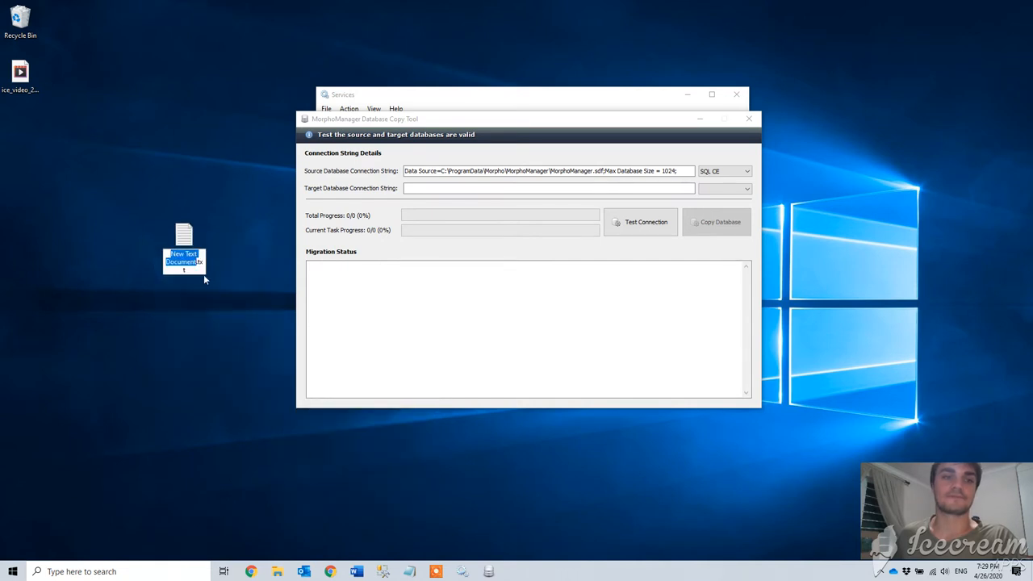
drag(200, 271, 196, 263)
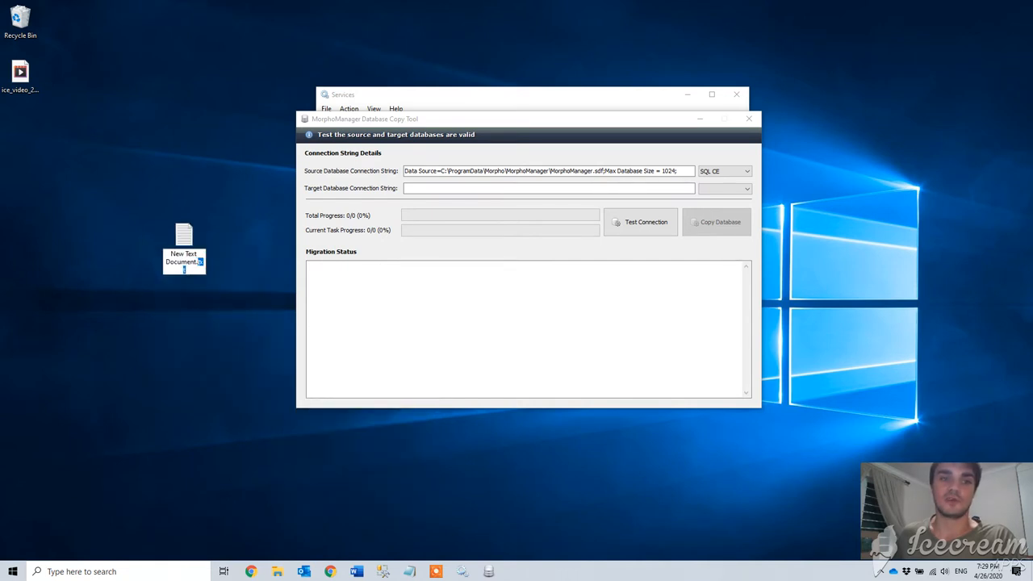
text(udl)
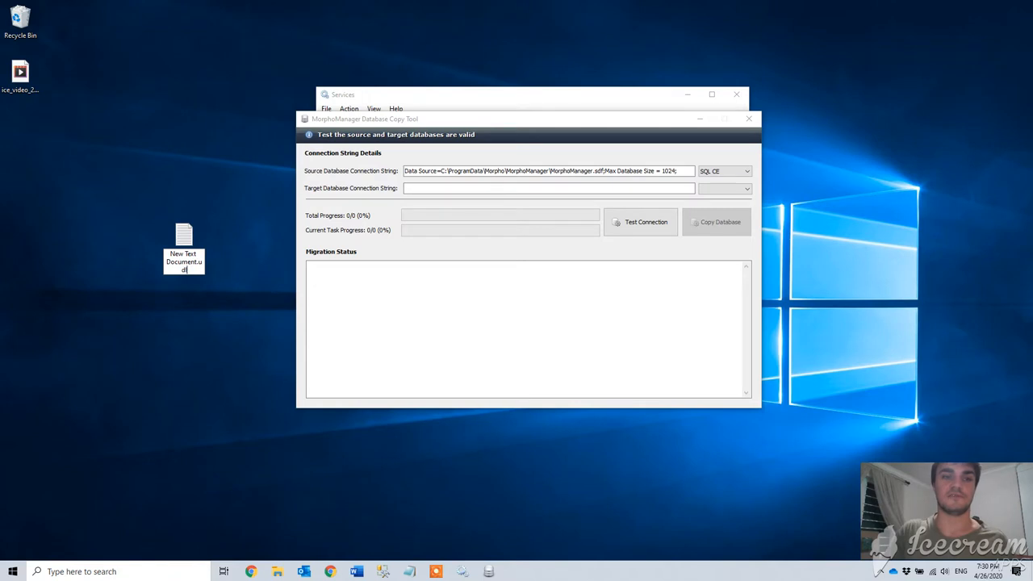
key(Return)
key(Return)
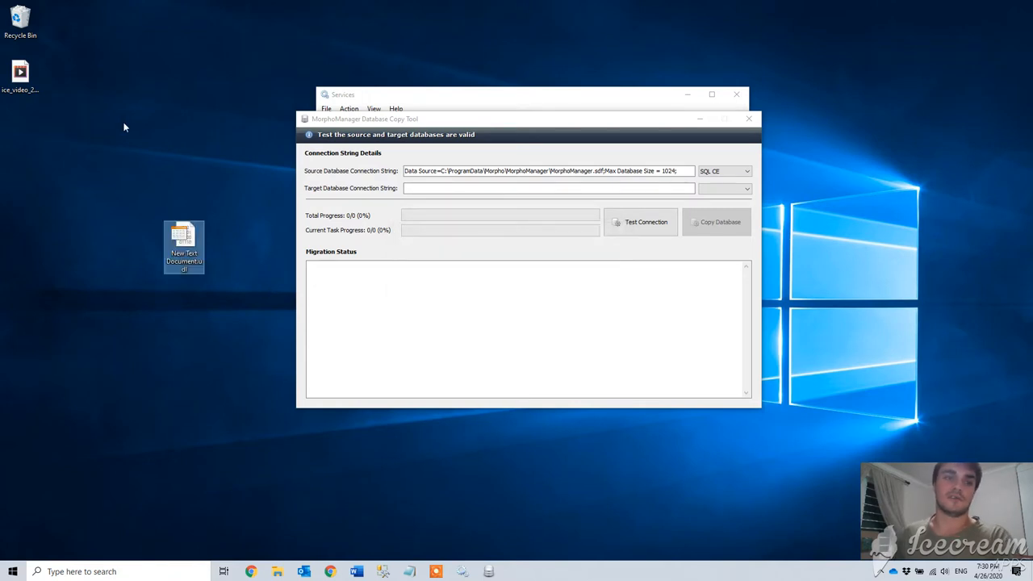
Open New Text Document.udl and enter server DESKTOP-ARMAND, the Morpho login, and allow saving the password
double_click(194, 244)
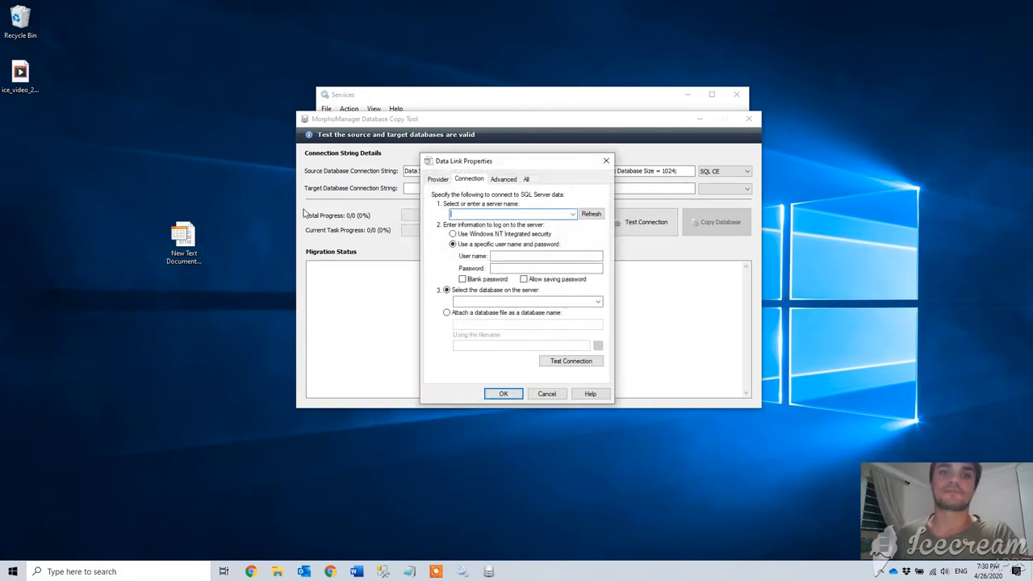
click(572, 214)
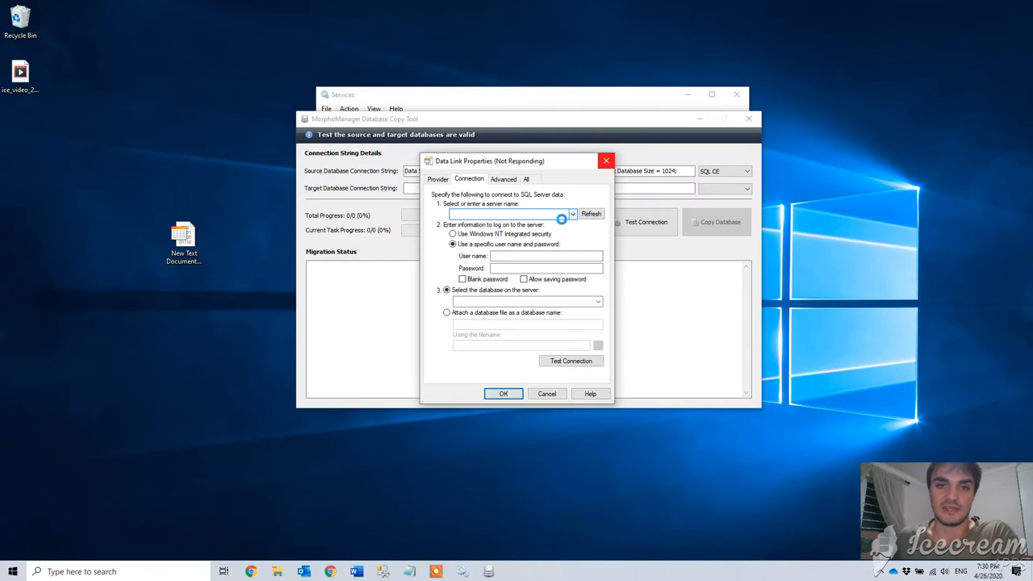
click(493, 223)
click(521, 256)
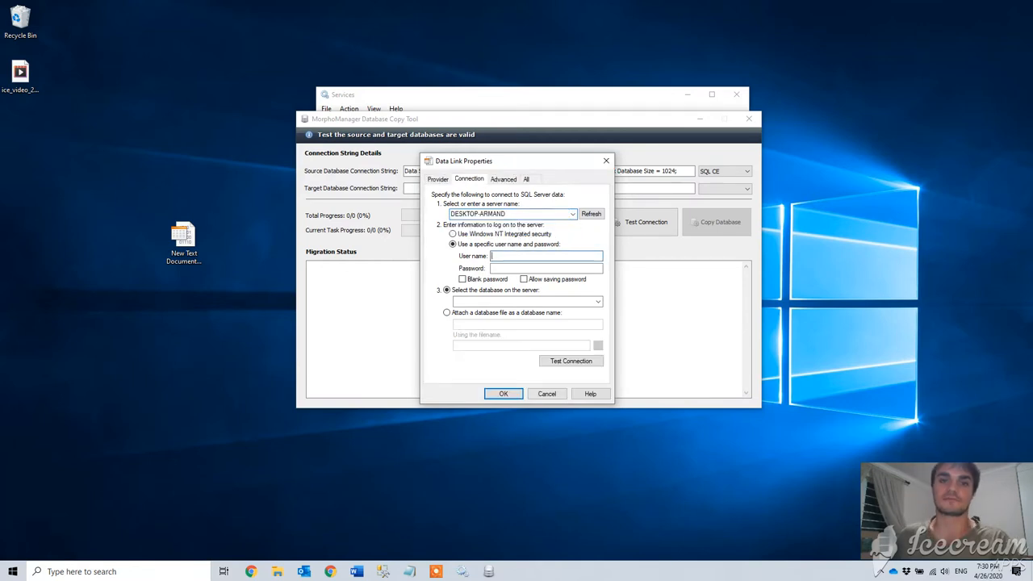
text(Morpho)
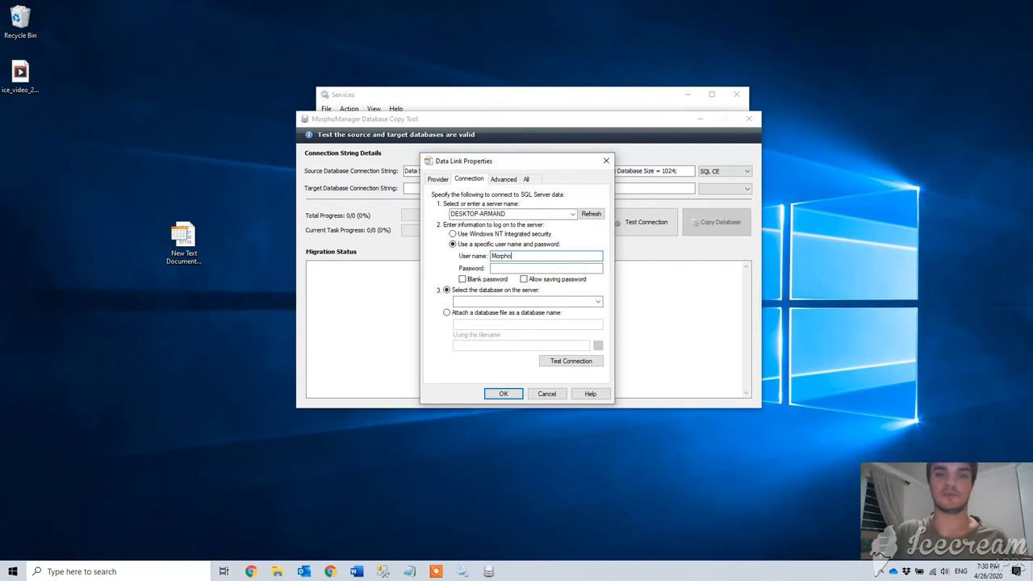
key(Tab)
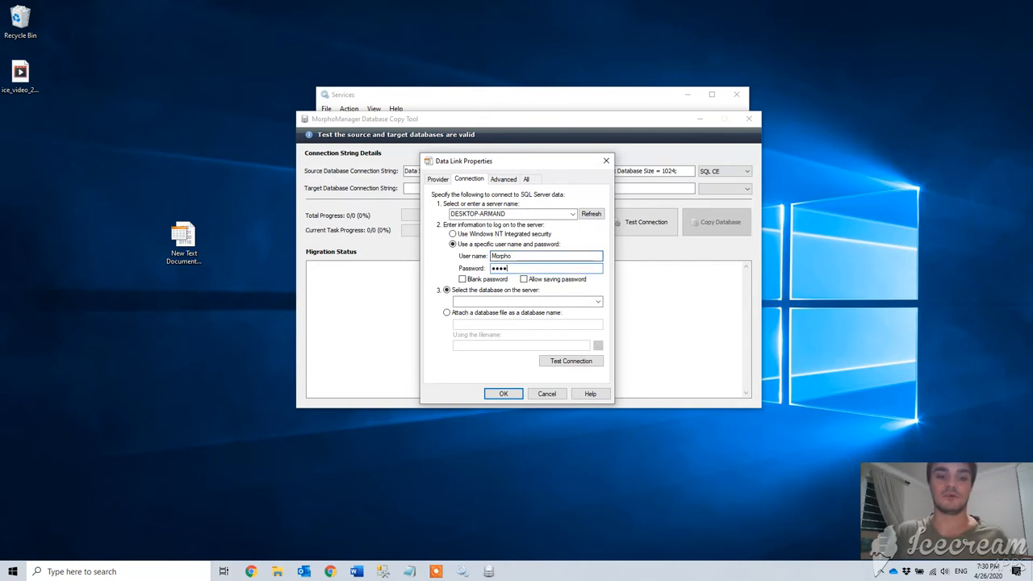
click(524, 279)
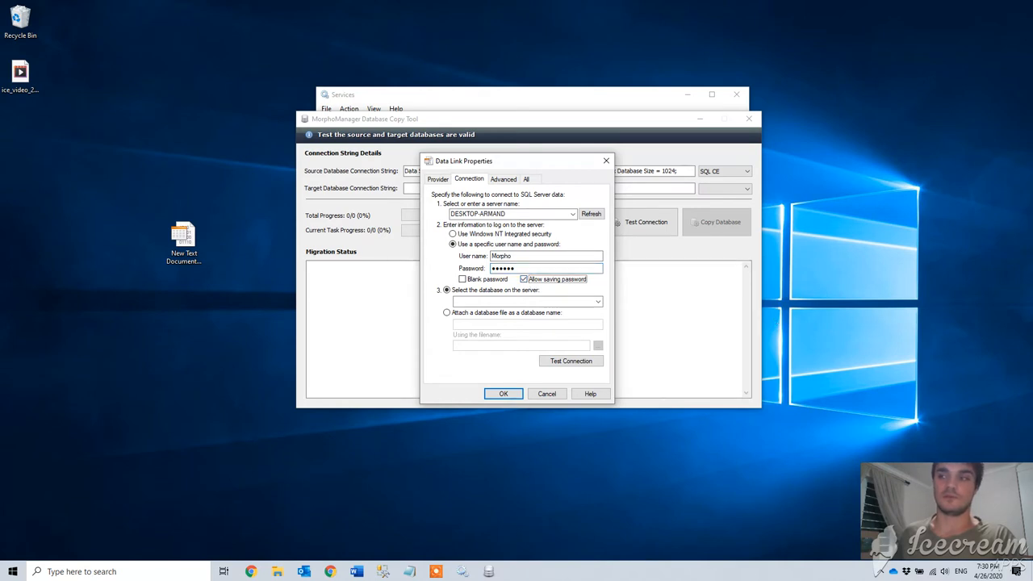
click(972, 524)
Select the Morpho database, test the connection, and save the link with its password
click(598, 302)
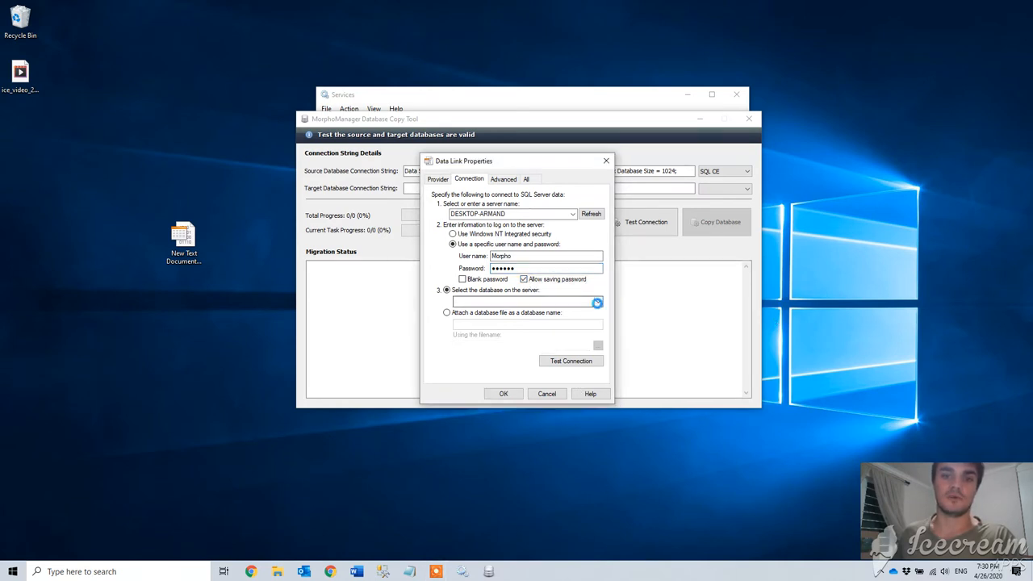
click(483, 340)
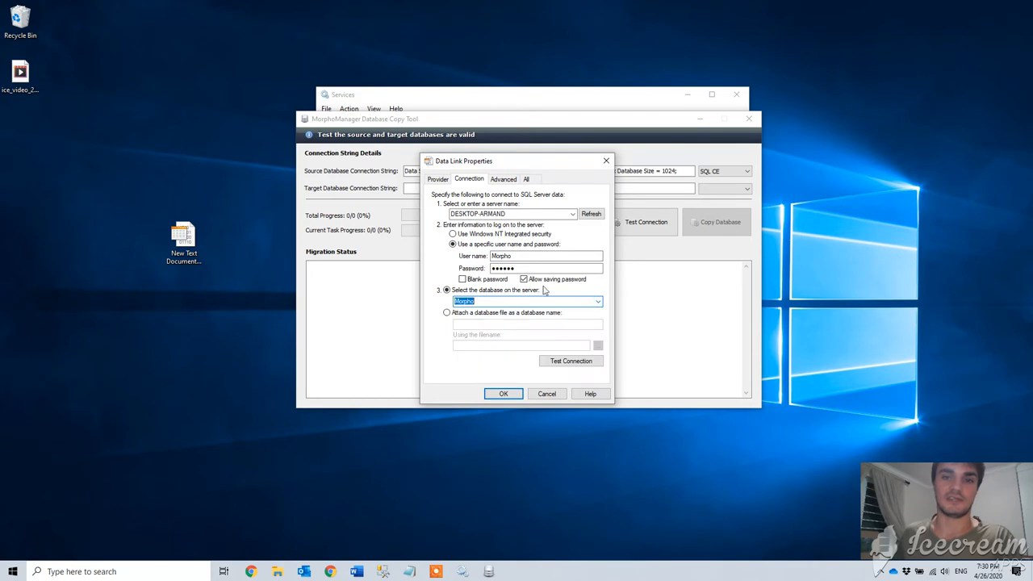
click(572, 362)
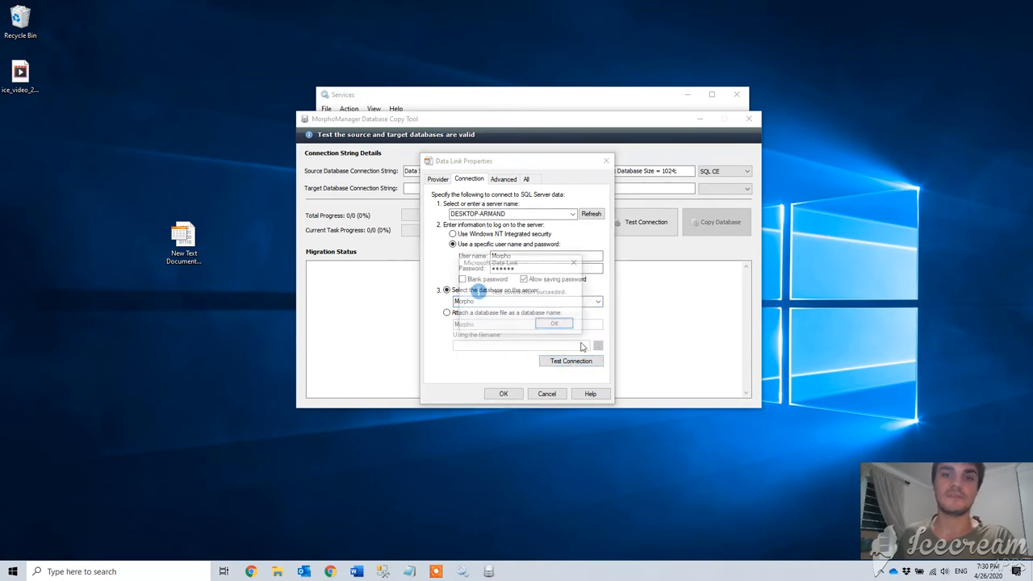
click(554, 324)
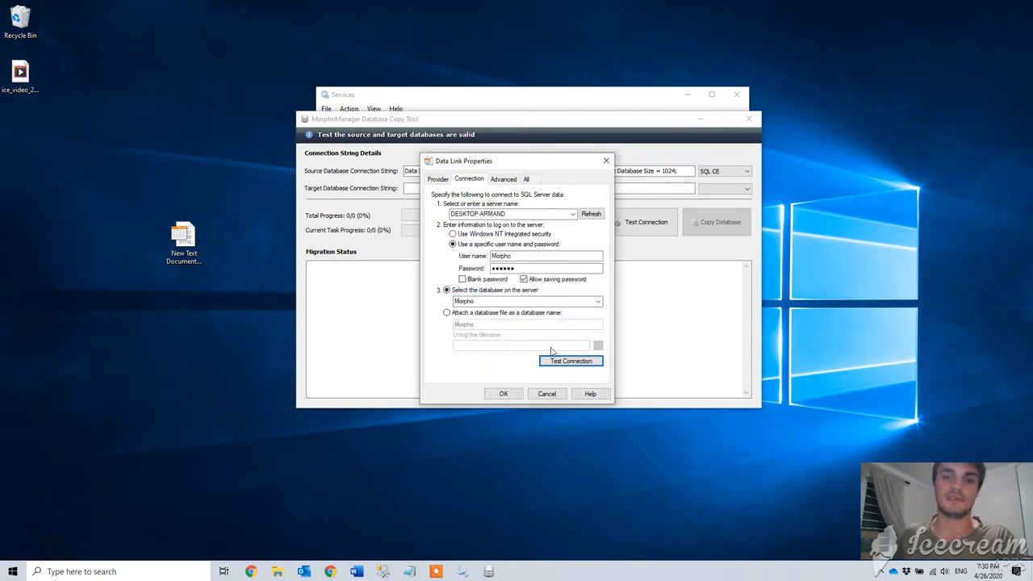
click(515, 395)
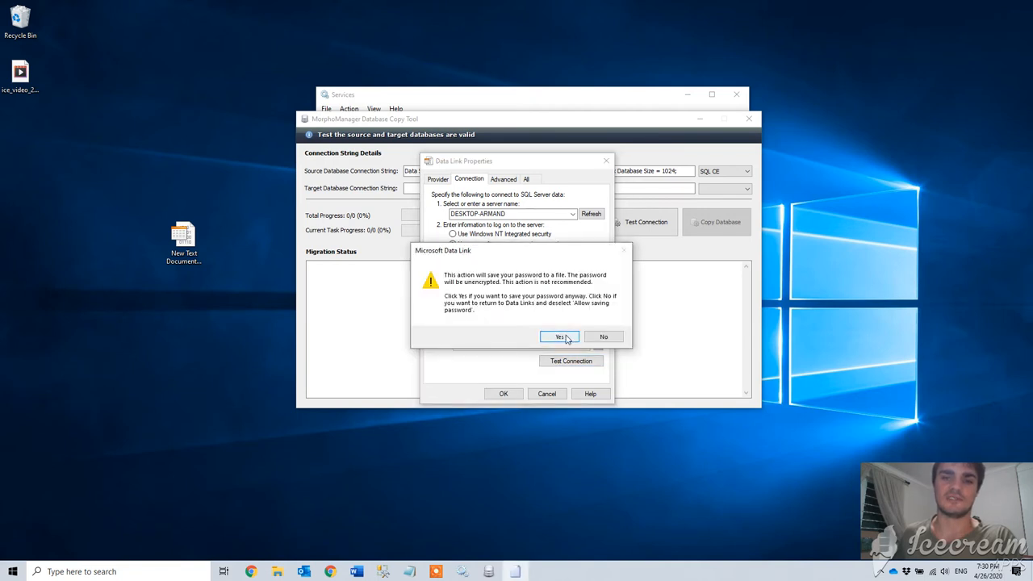
click(560, 336)
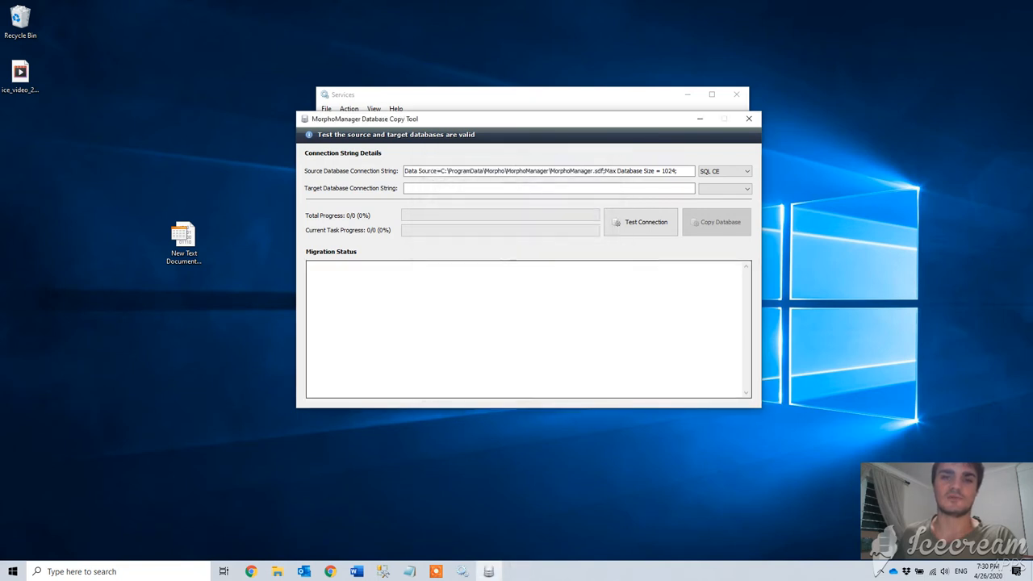
Rename New Text Document.udl to New Text Document.txt
click(189, 258)
click(194, 273)
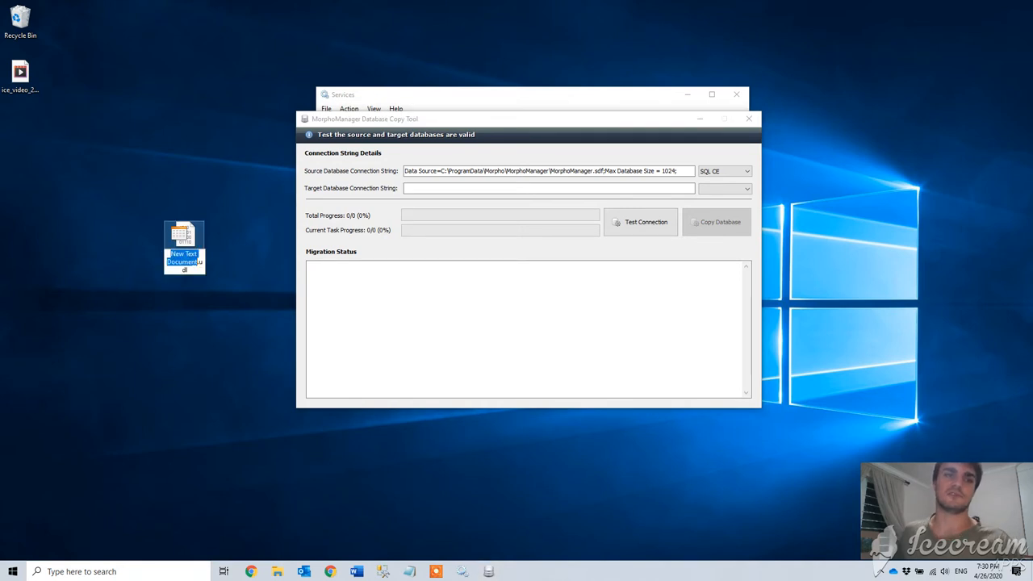
double_click(192, 270)
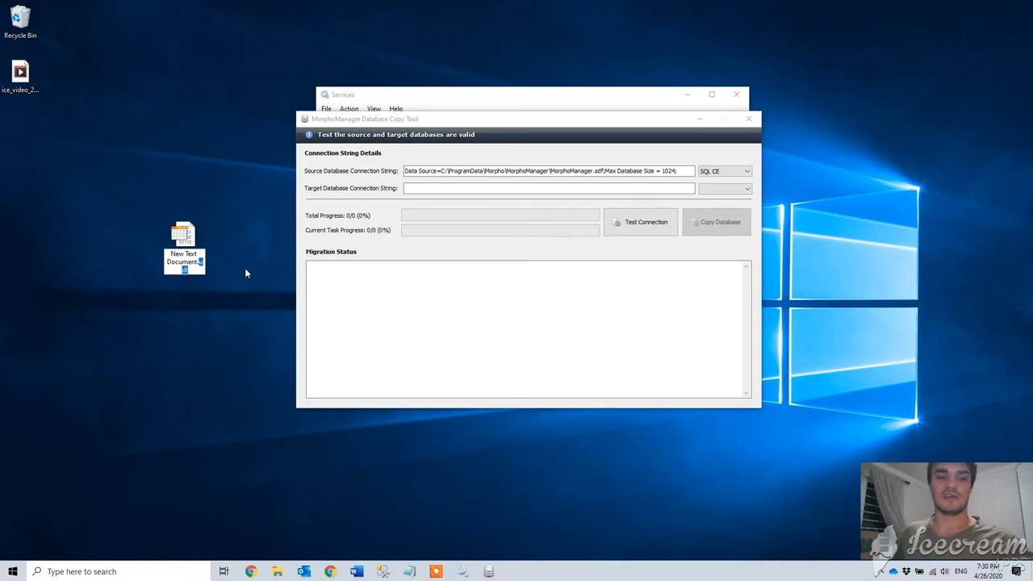
text(txt)
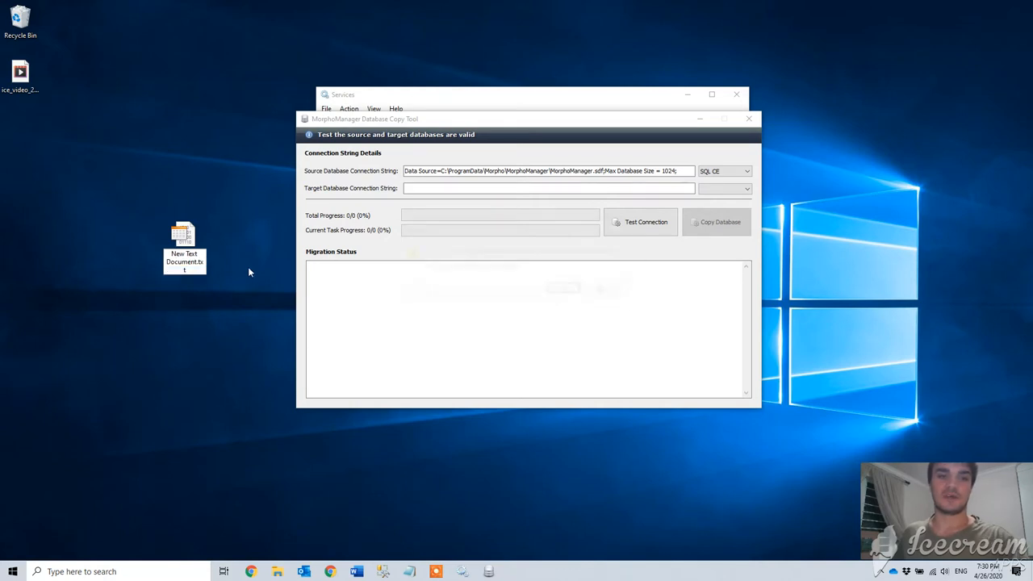
key(Return)
key(Return)
key(Return)
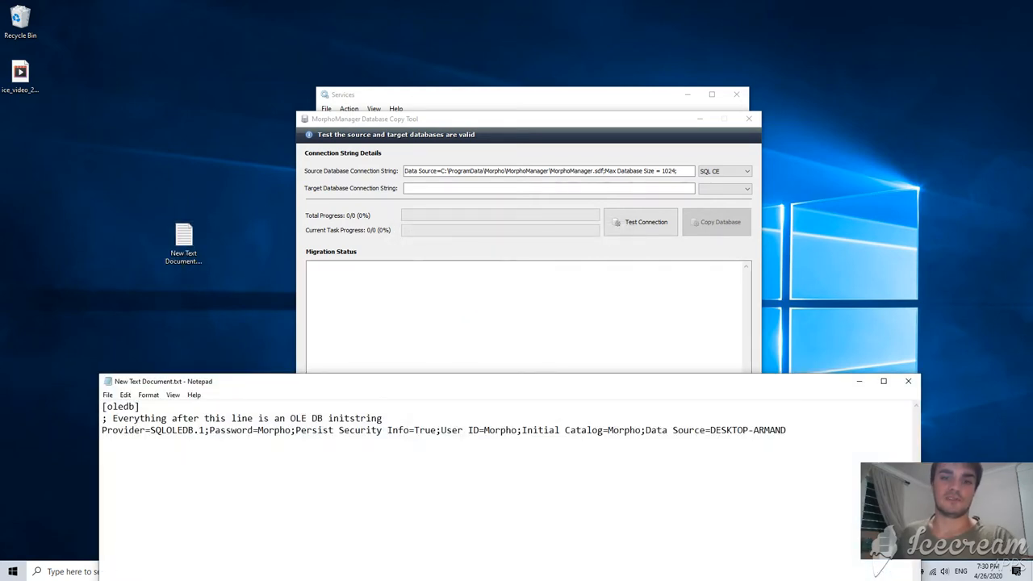
Copy the Data Source part of the connection string in Notepad
drag(787, 430, 113, 422)
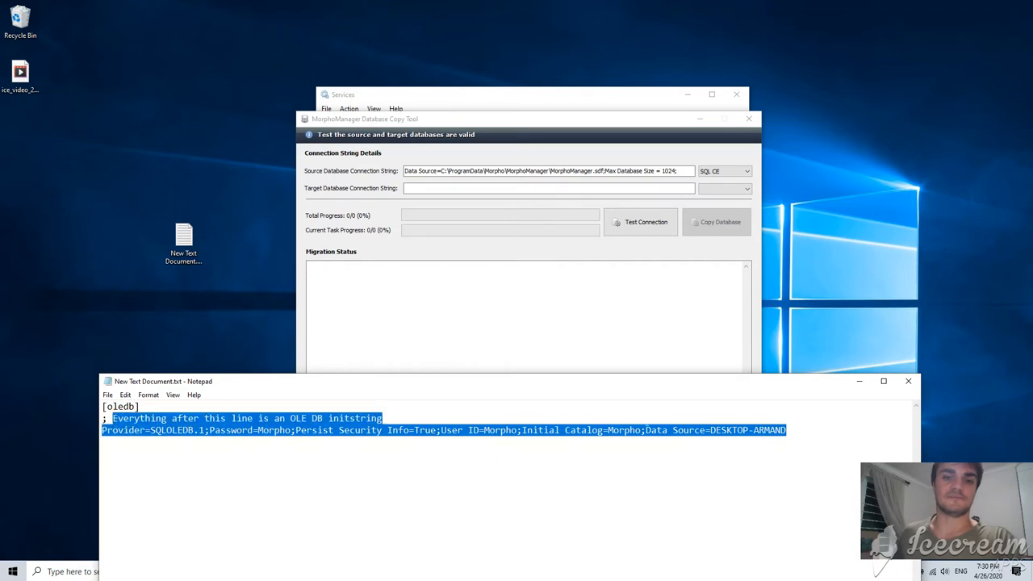
click(647, 420)
drag(787, 430, 651, 431)
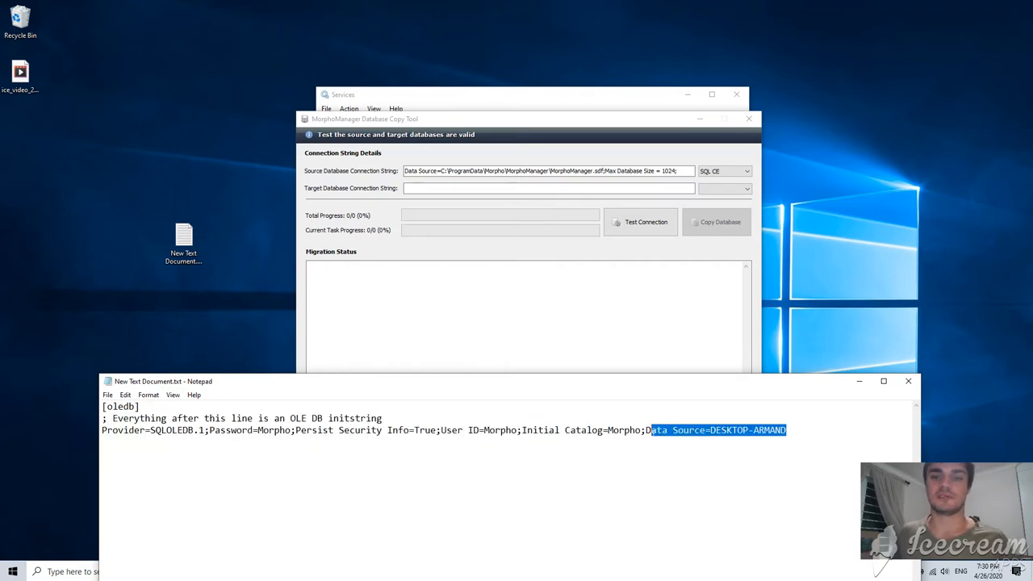
key(ctrl+c)
Paste the Data Source and Initial Catalog settings into the target connection string
click(457, 191)
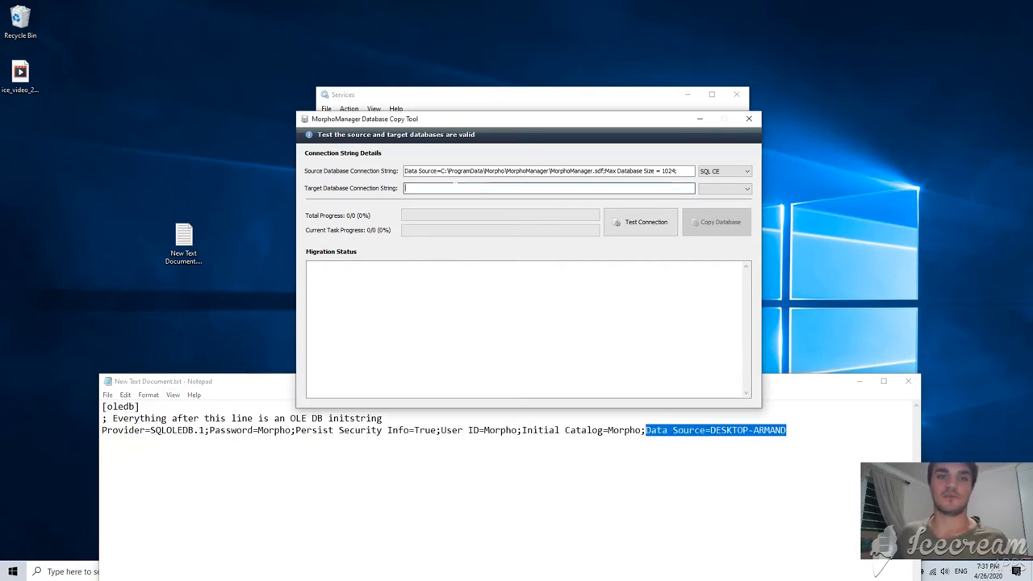
key(ctrl+v)
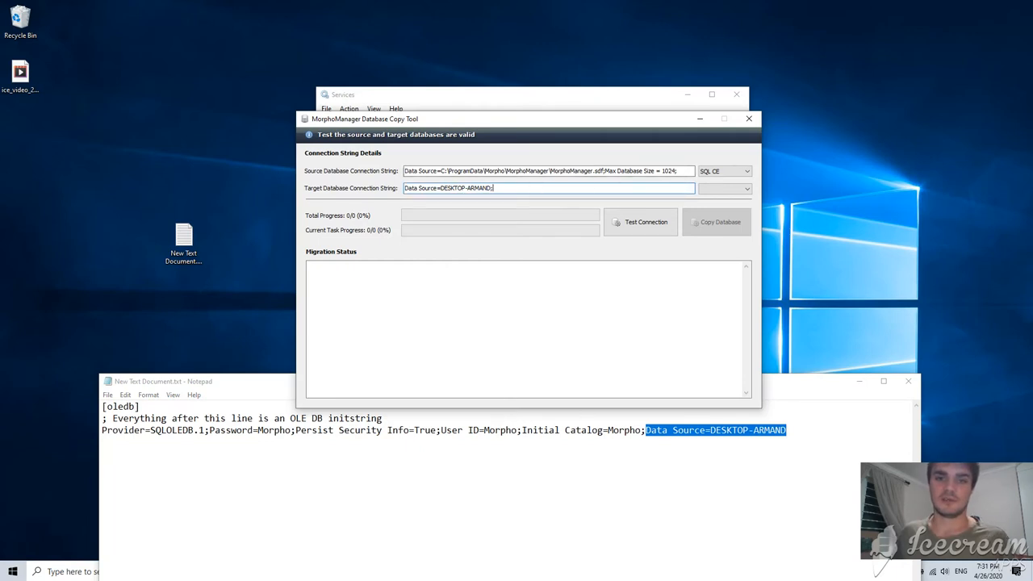
drag(646, 430, 525, 430)
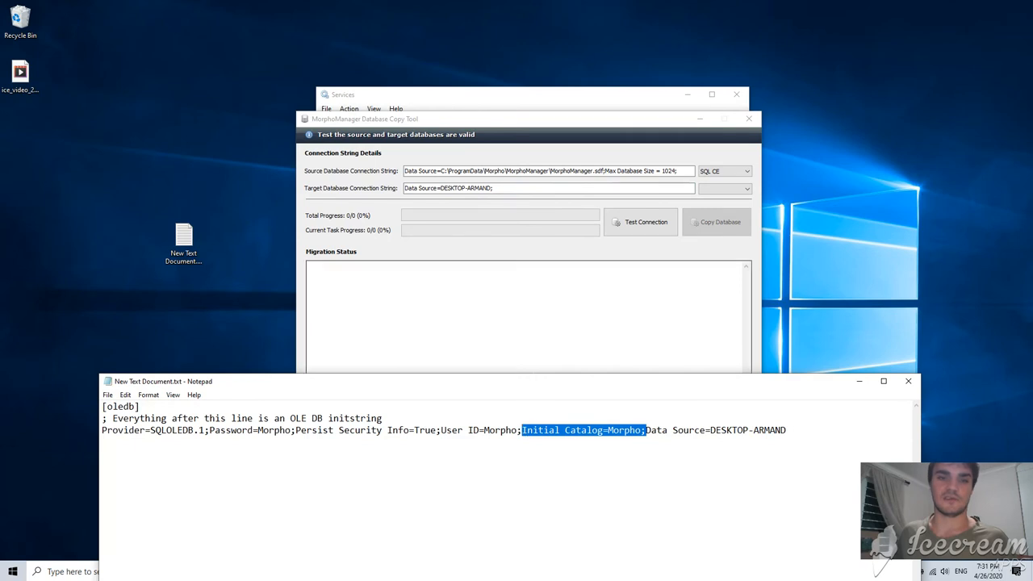
key(ctrl+c)
click(557, 188)
key(ctrl+v)
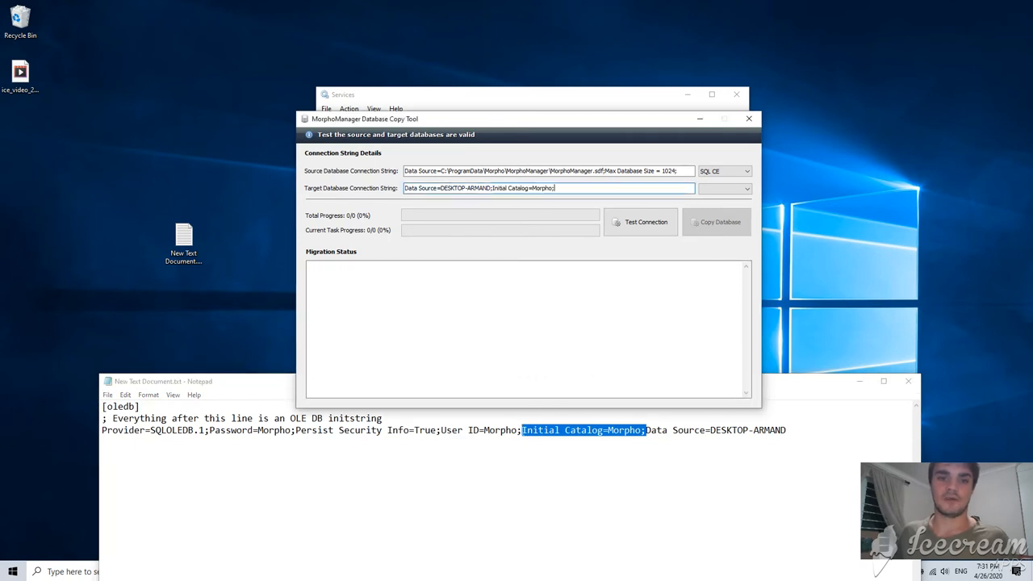
Append the User ID and Password settings from Notepad to the target connection string
drag(523, 430, 441, 431)
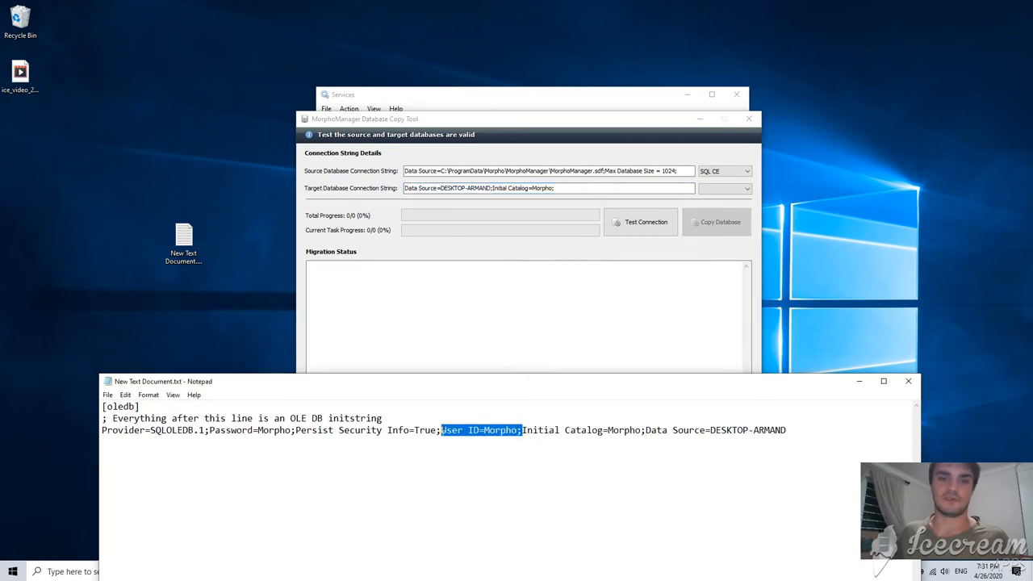
key(ctrl+c)
click(576, 199)
key(ctrl+v)
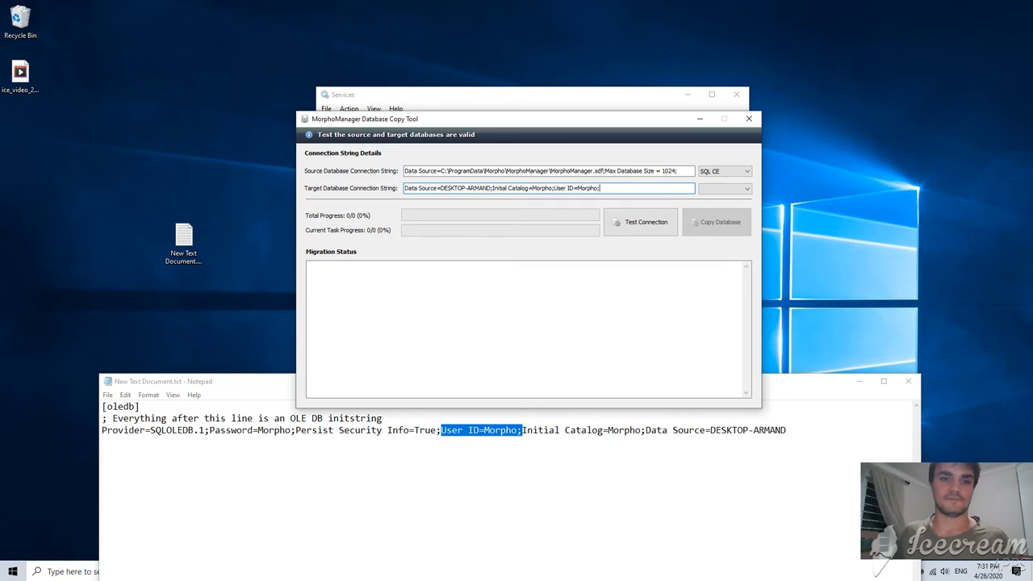
drag(296, 430, 210, 431)
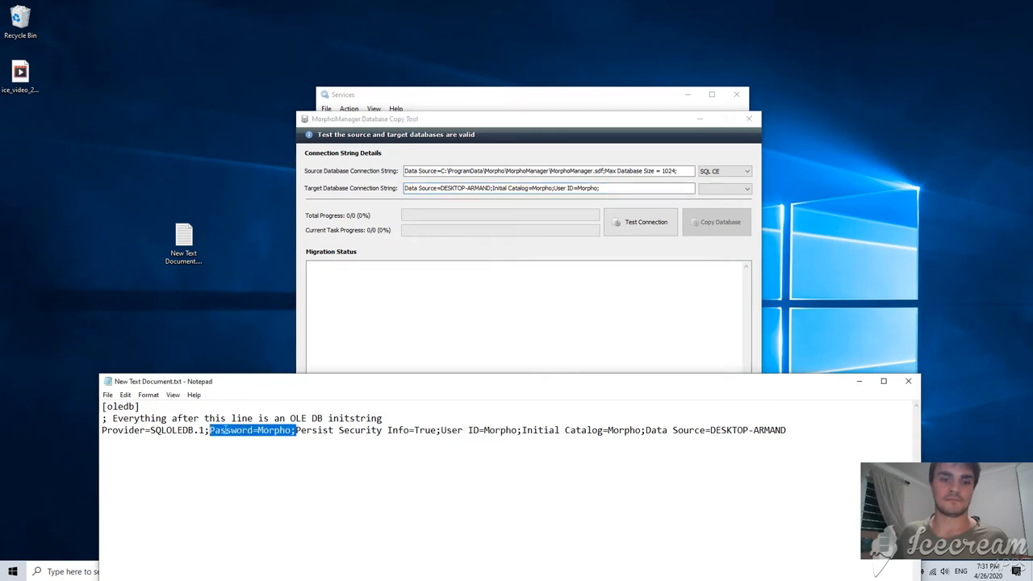
key(ctrl+c)
click(604, 194)
key(ctrl+v)
Set the target type to SQL Server, validate the connection, and start the database copy
click(724, 192)
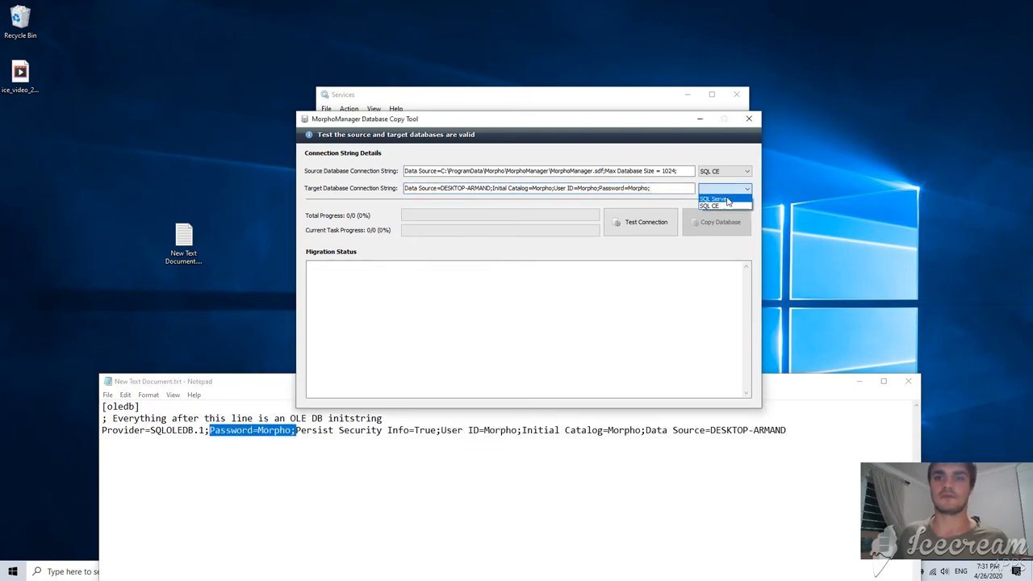
click(727, 200)
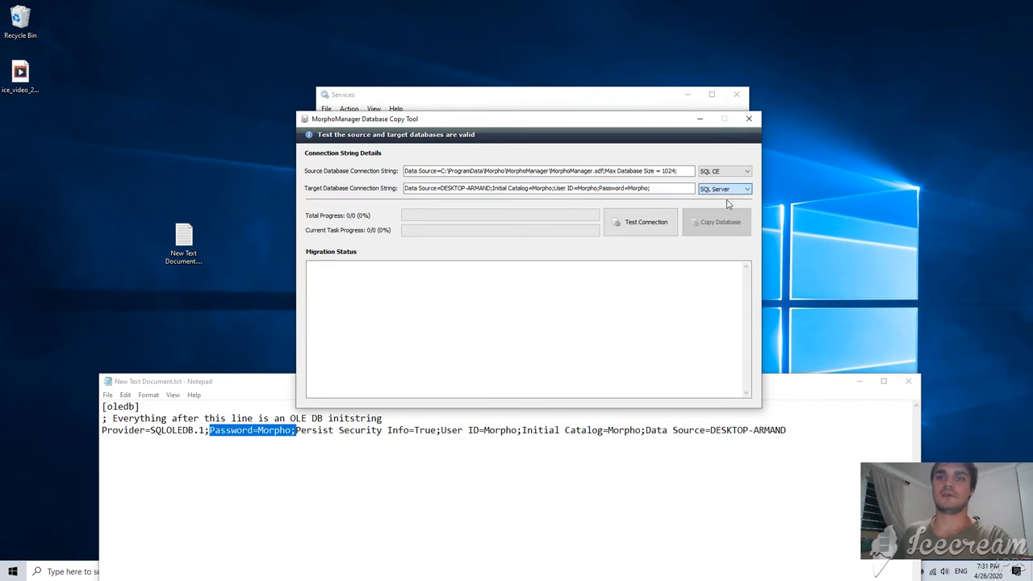
click(646, 235)
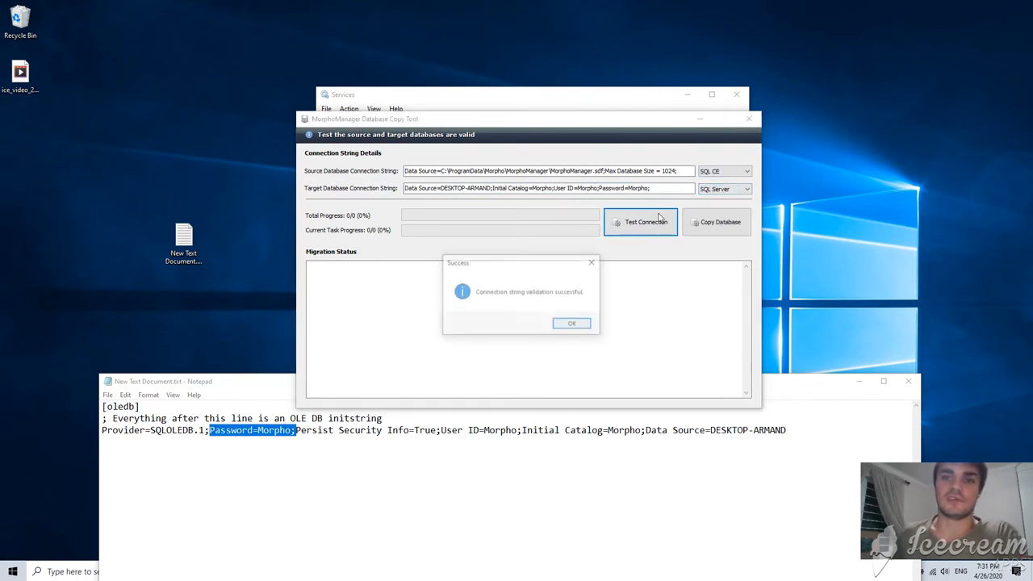
click(572, 322)
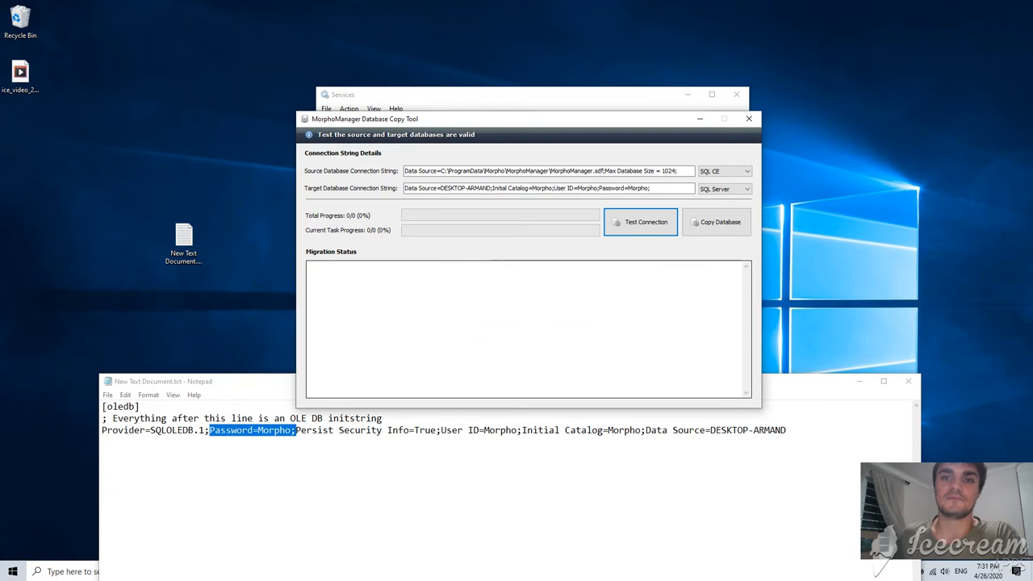
click(720, 222)
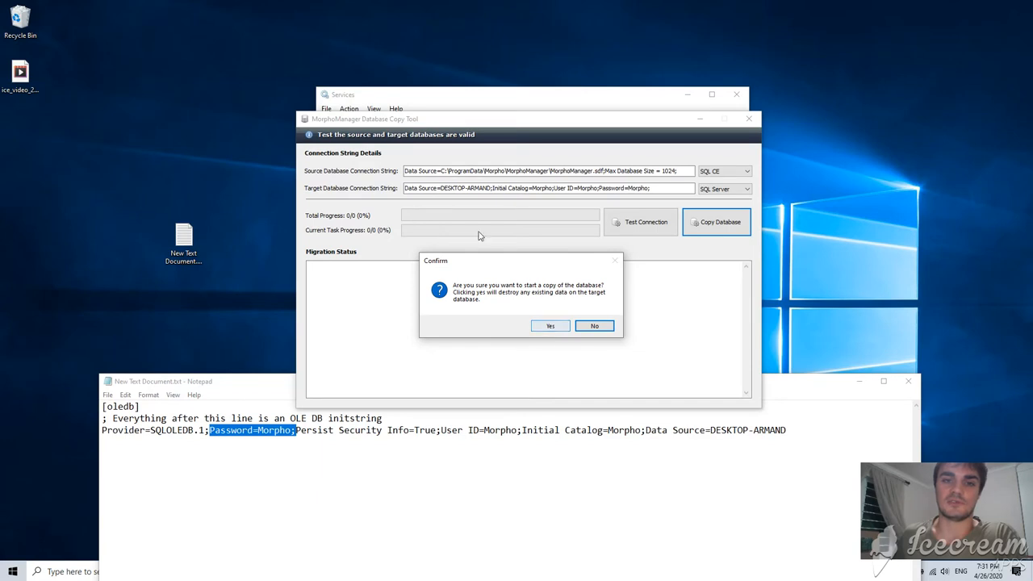
Confirm overwriting the target, have the server use the copied database, and select the target string
click(554, 329)
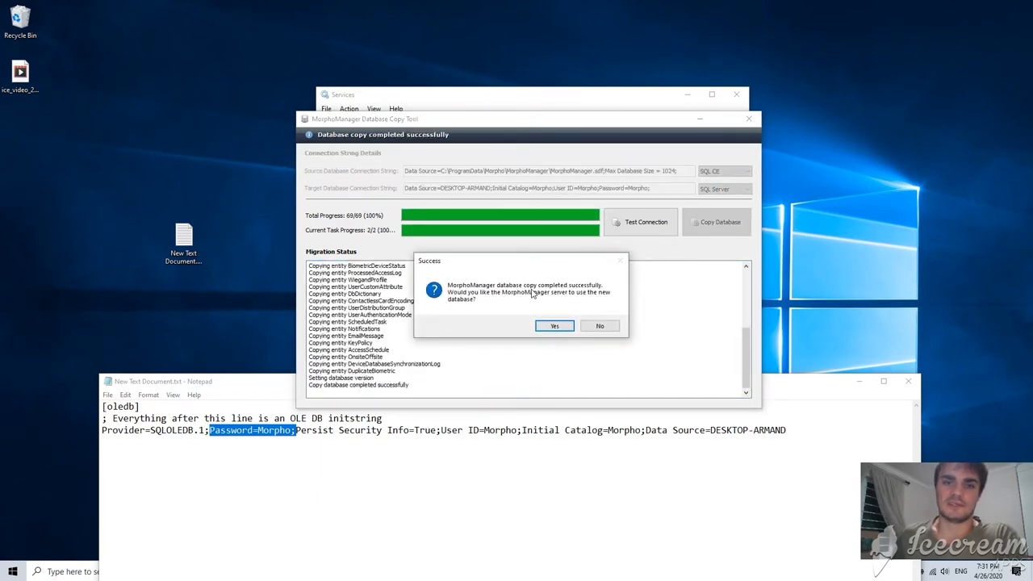
click(555, 326)
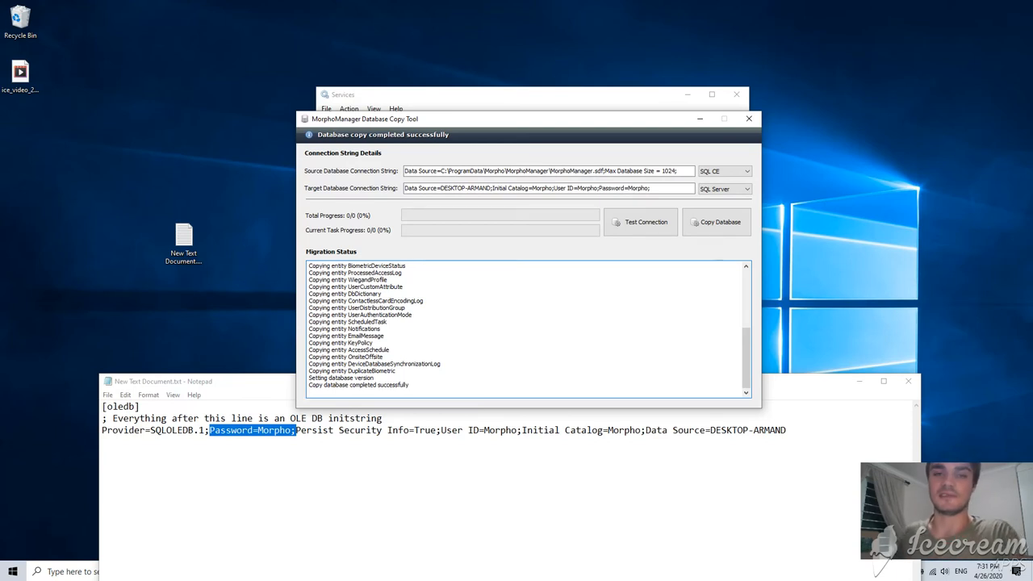
drag(656, 188, 405, 189)
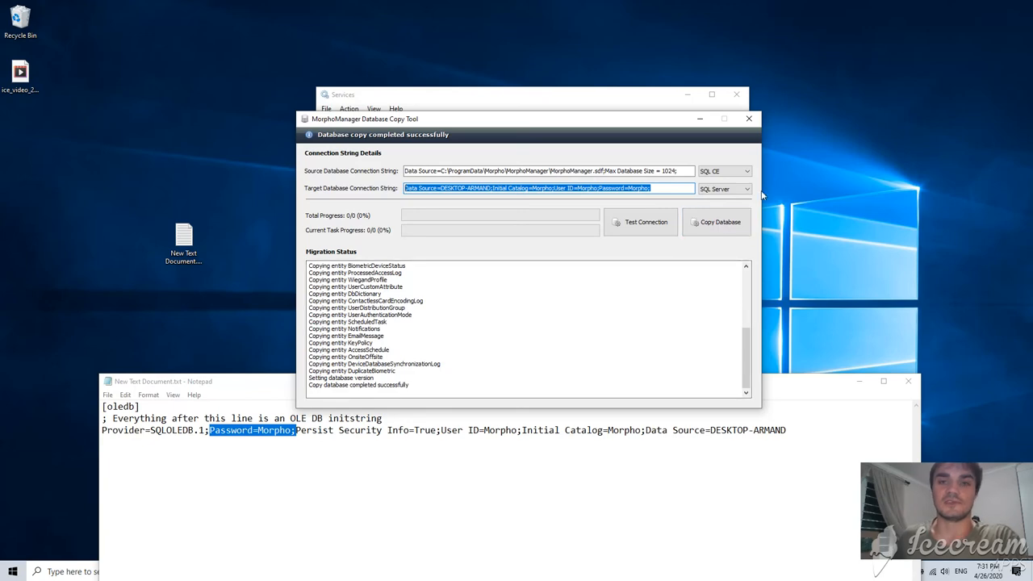
Close the copy tool and confirm SQL Server with the Morpho connection string in Advanced Server Configuration
click(749, 119)
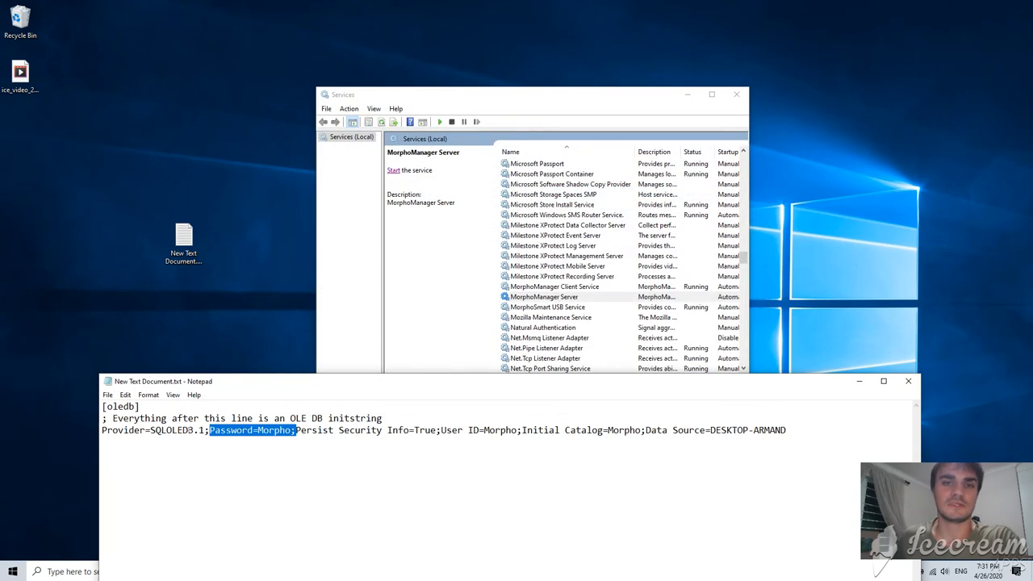
click(12, 572)
text(adv)
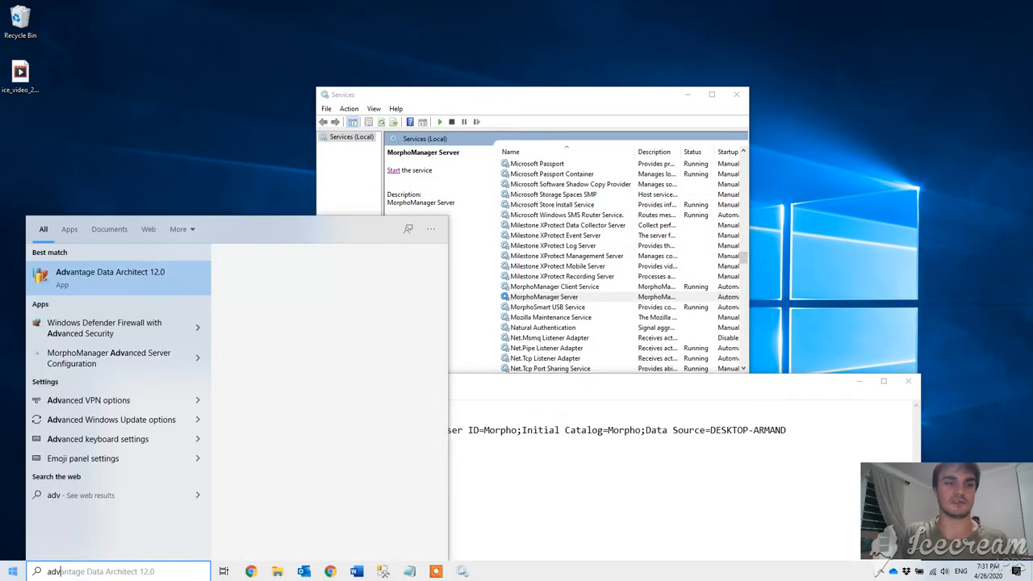
click(117, 312)
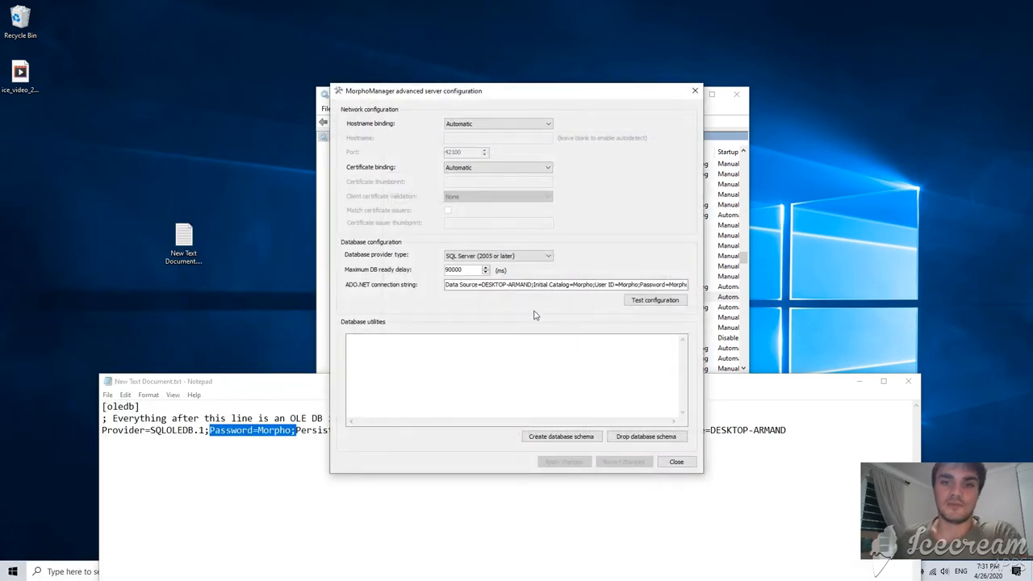
drag(463, 285, 715, 297)
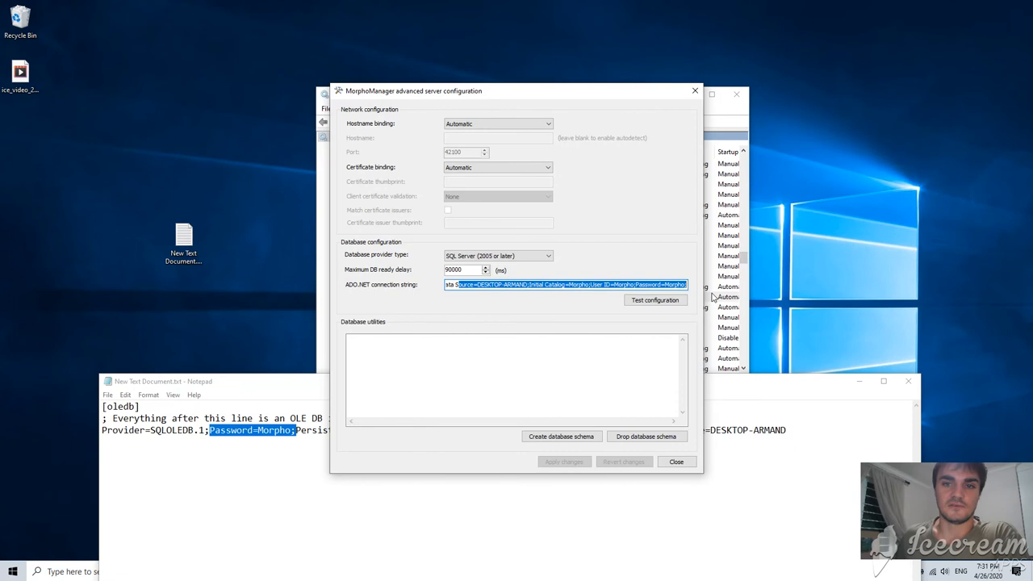
click(540, 257)
click(542, 258)
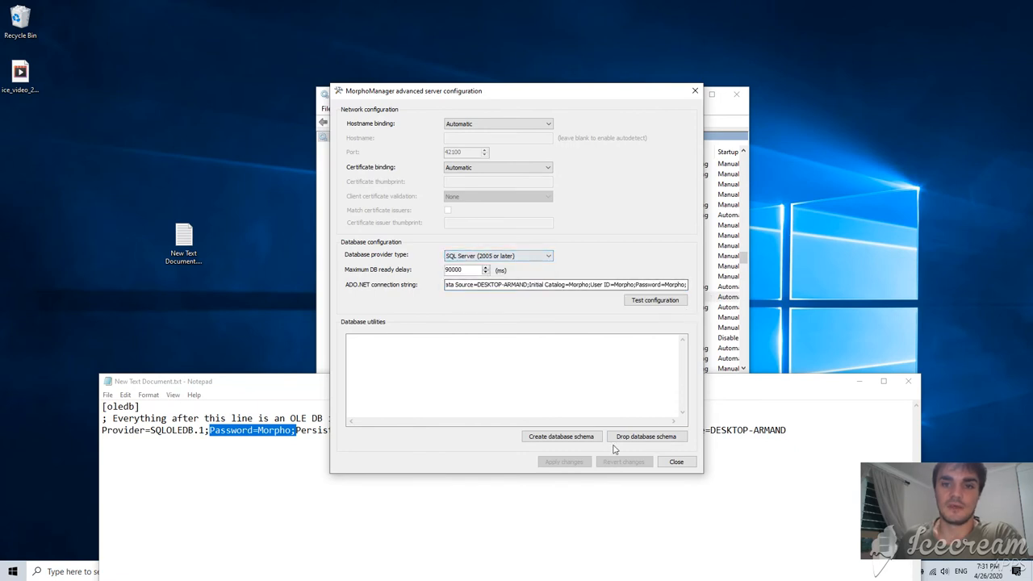
click(561, 437)
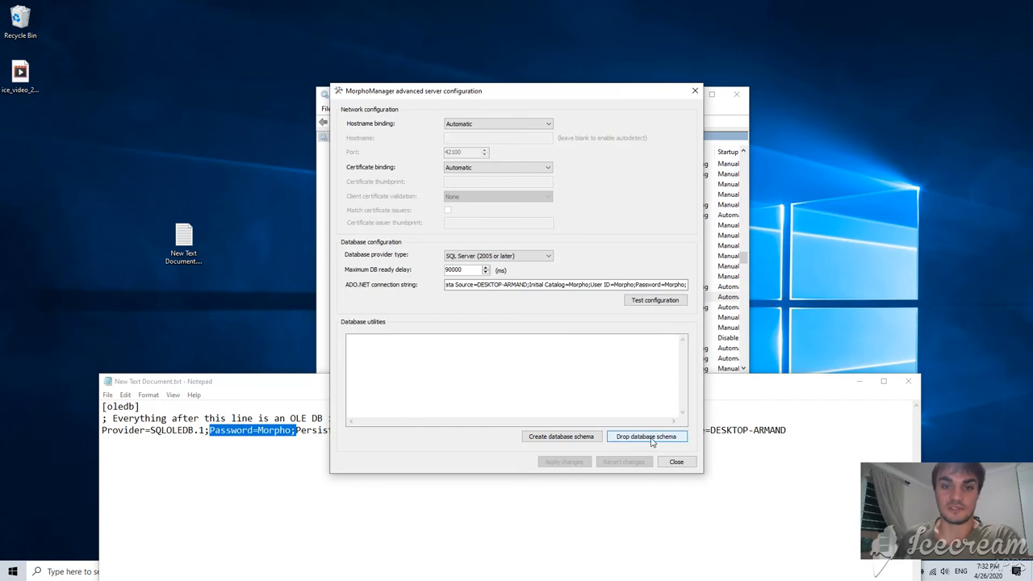
click(676, 462)
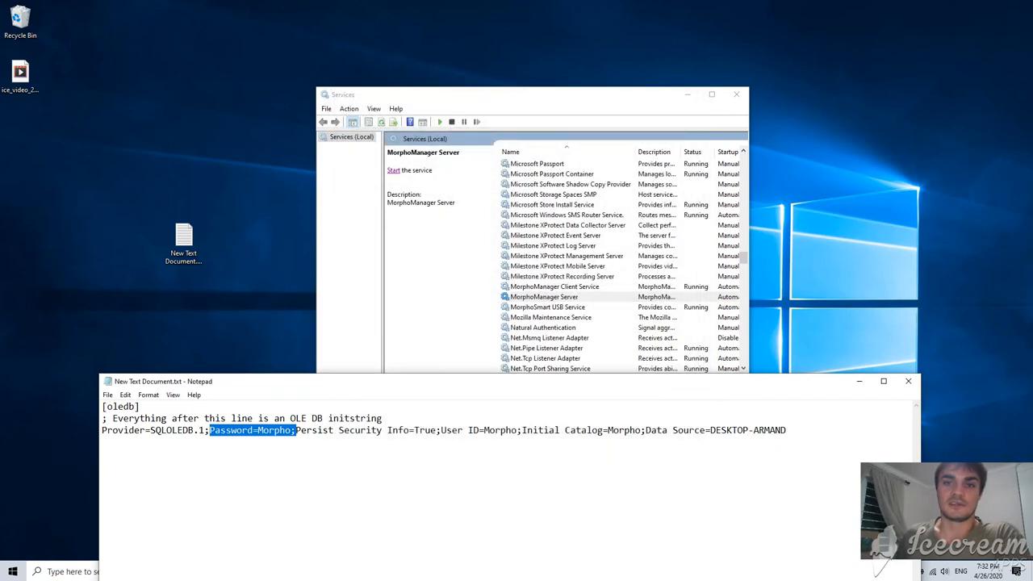
Start the MorphoManager Server service and hide the Notepad connection notes
click(393, 171)
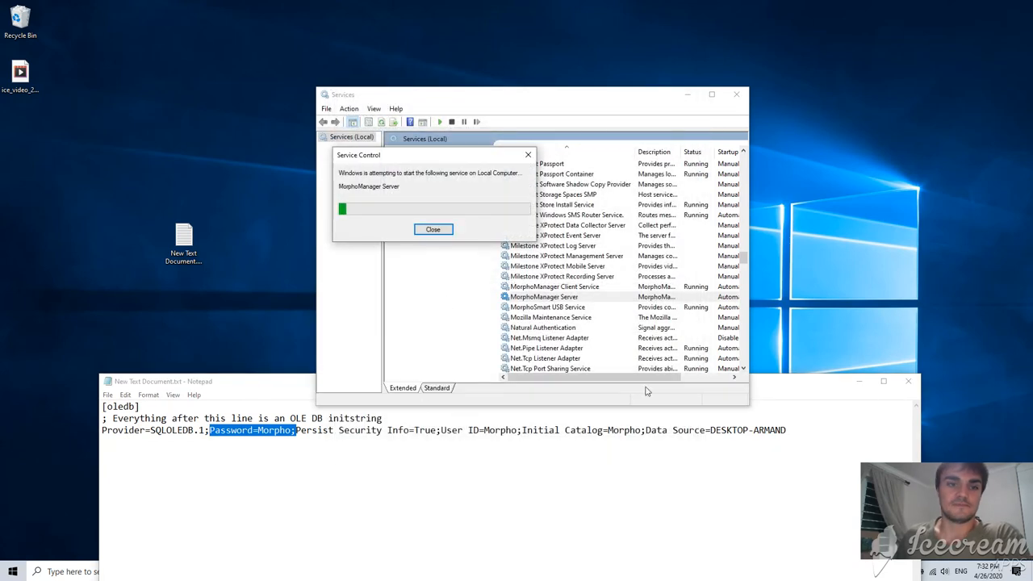
click(859, 383)
click(383, 571)
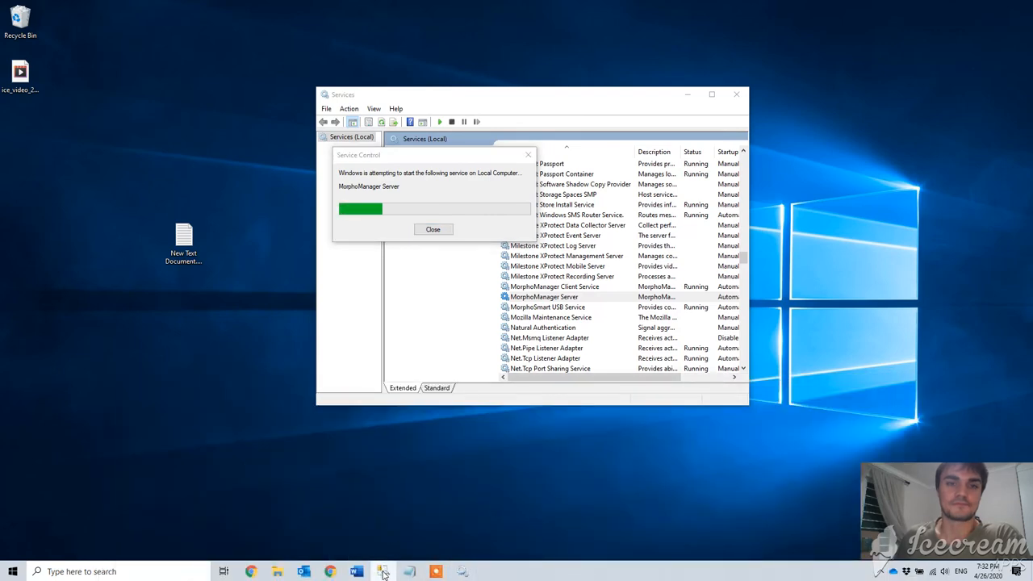
Expand Morpho's Tables to inspect the copied dbo tables, then minimize Management Studio
click(31, 149)
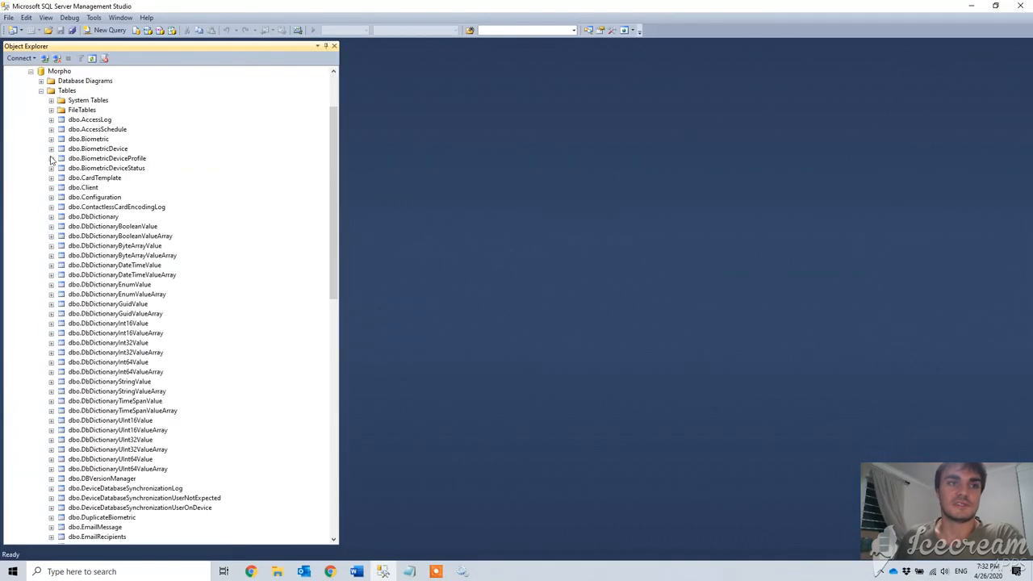
click(40, 91)
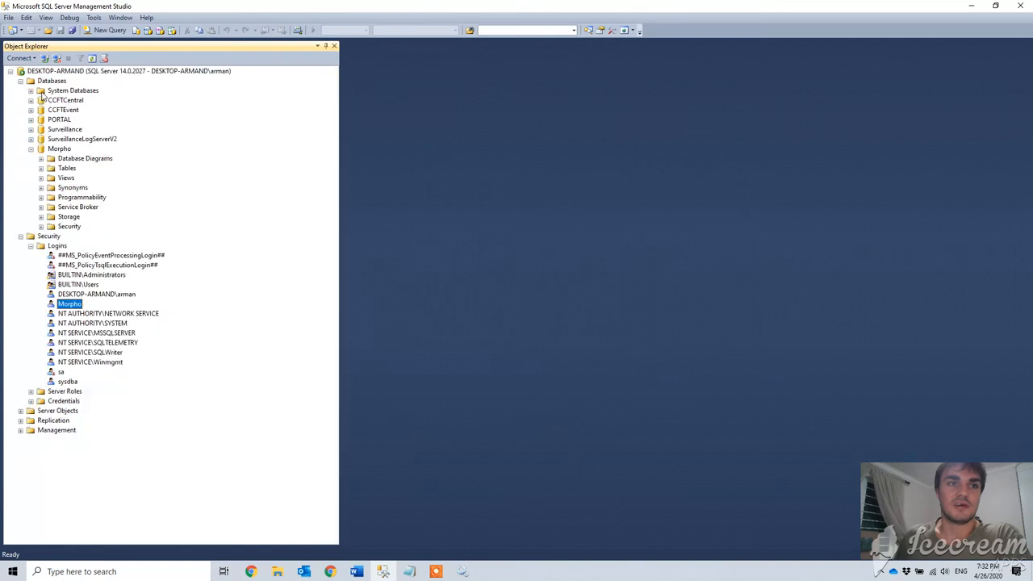
click(42, 168)
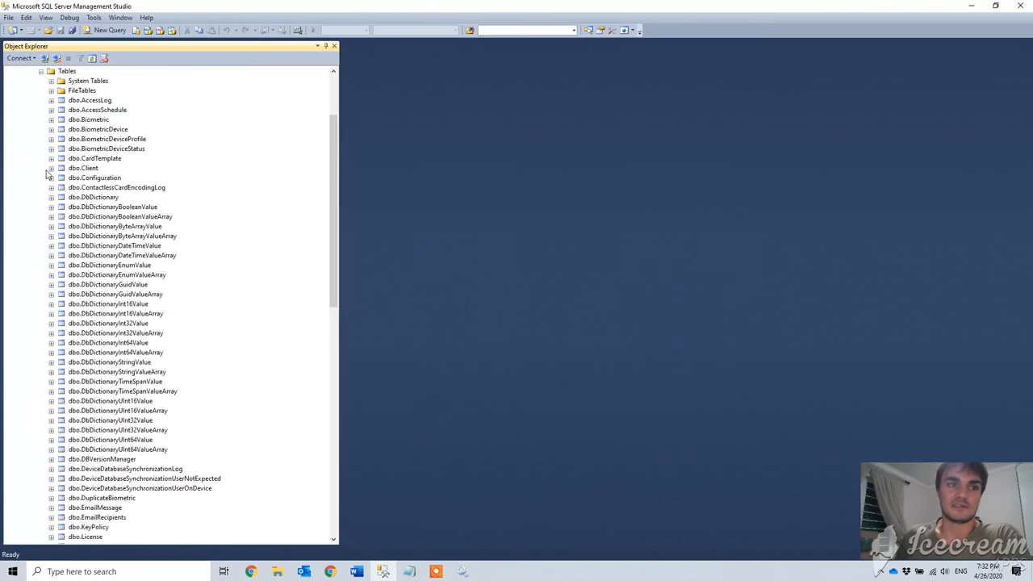
scroll(90, 308, down, 10)
scroll(90, 309, up, 13)
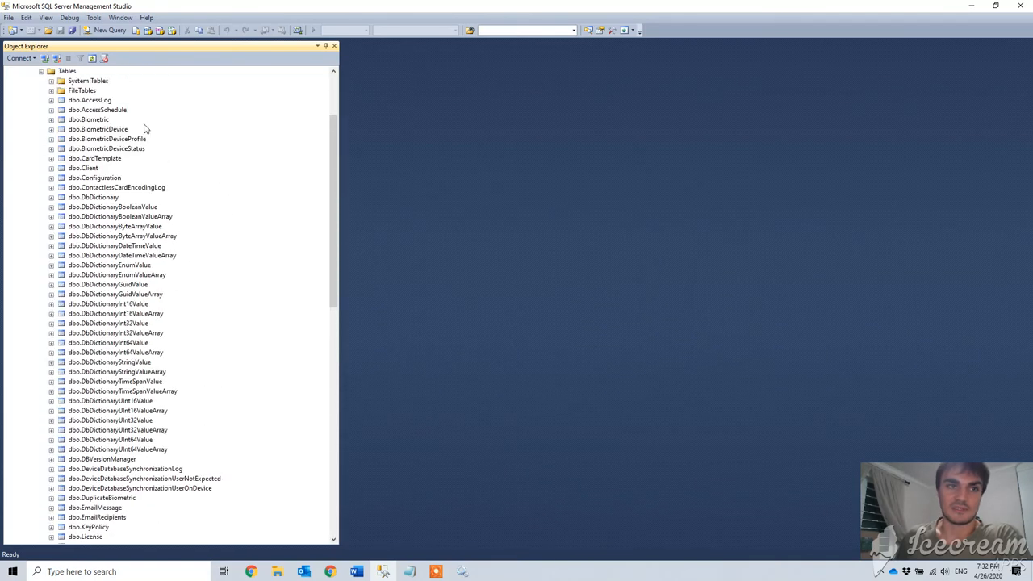
click(974, 5)
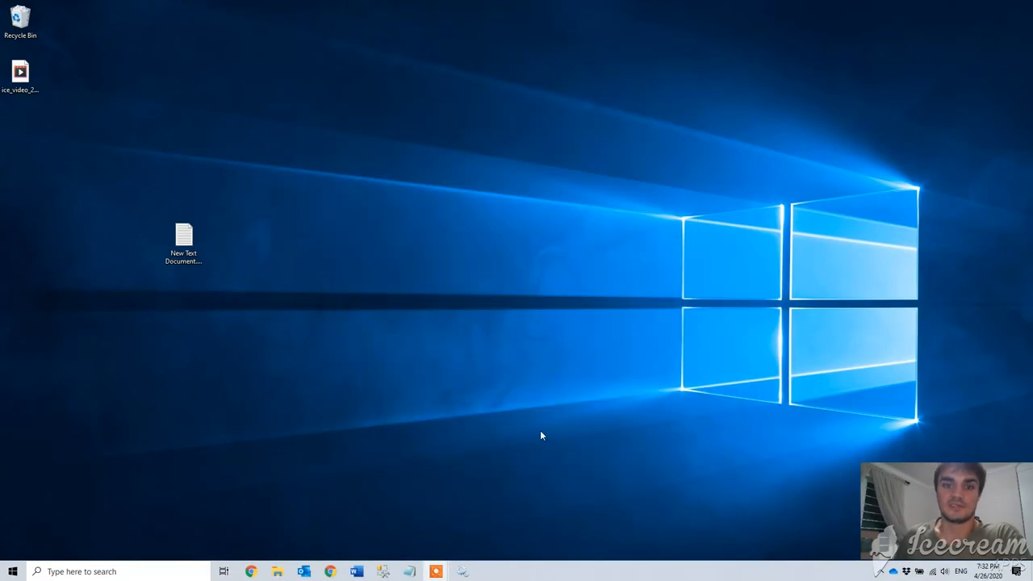
Launch MorphoManager Client from the Start search and log in with the account password
click(8, 570)
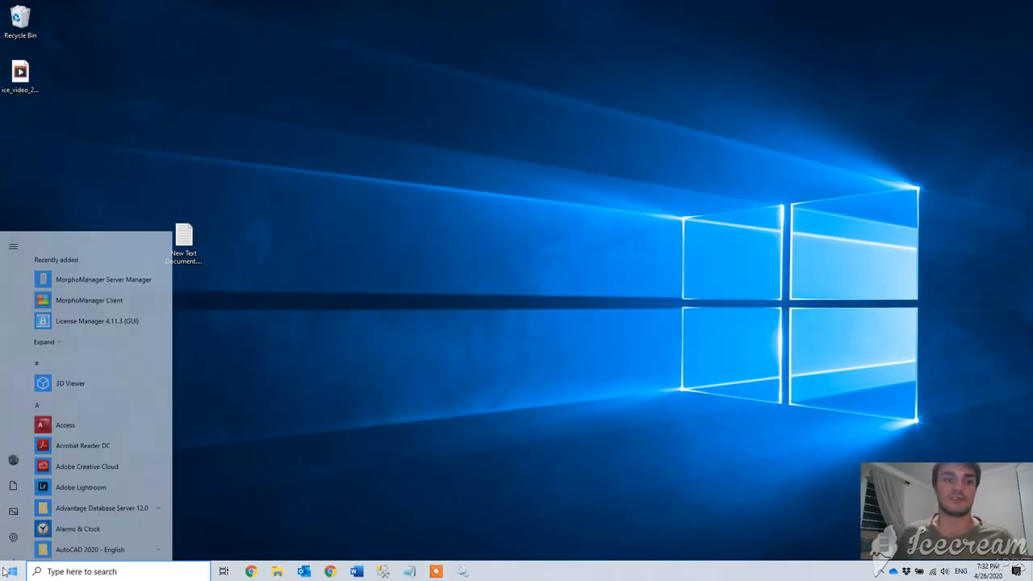
text(mor)
key(Return)
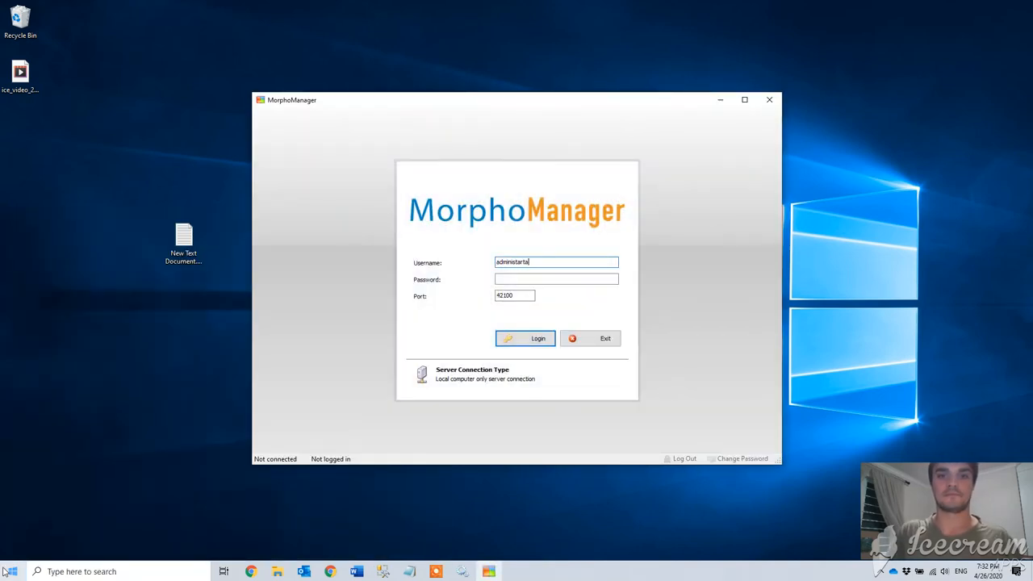
key(Tab)
text(pa)
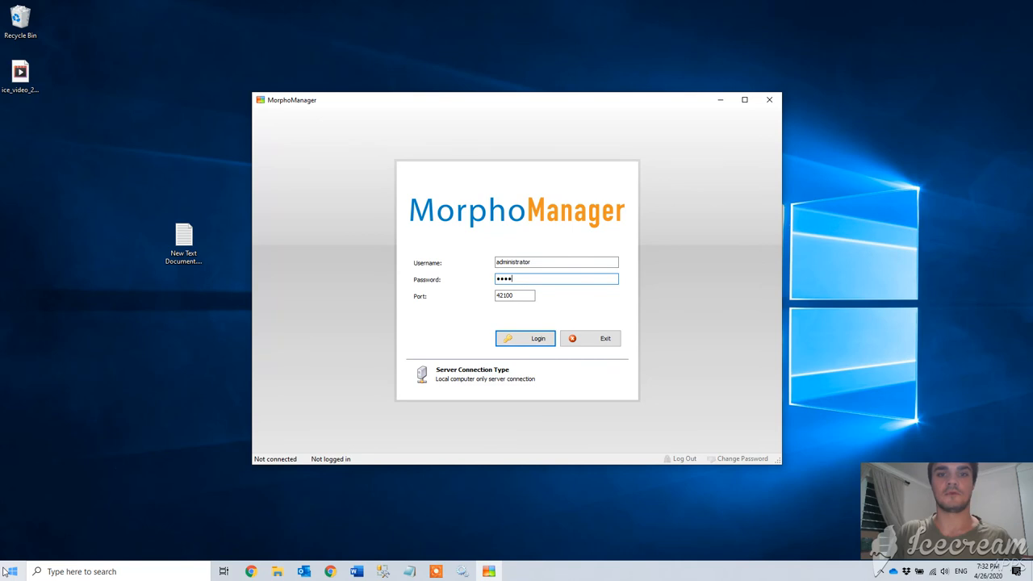
key(Return)
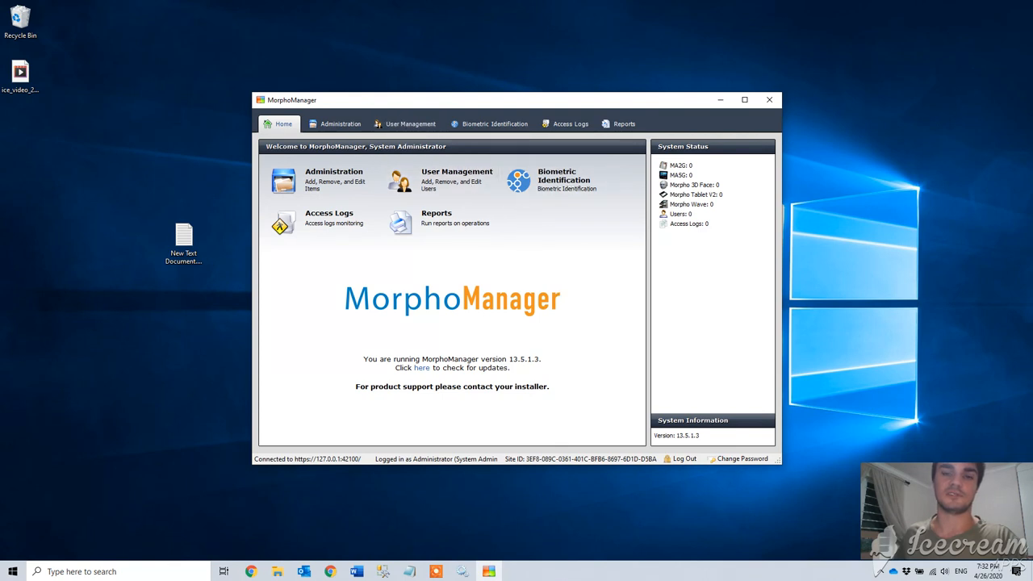
Minimize the client and delete New Text Document.txt from the desktop
click(719, 100)
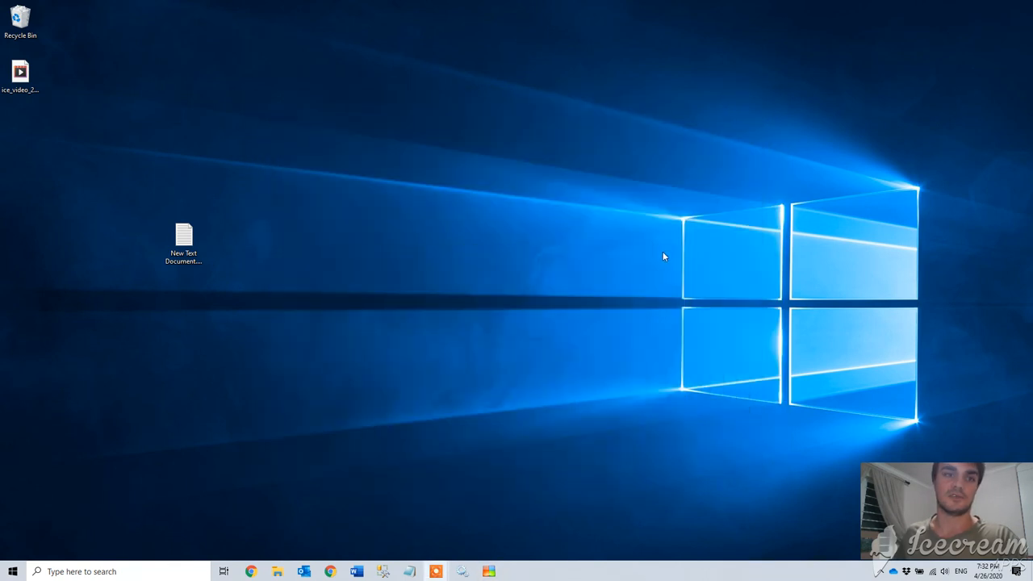
click(184, 239)
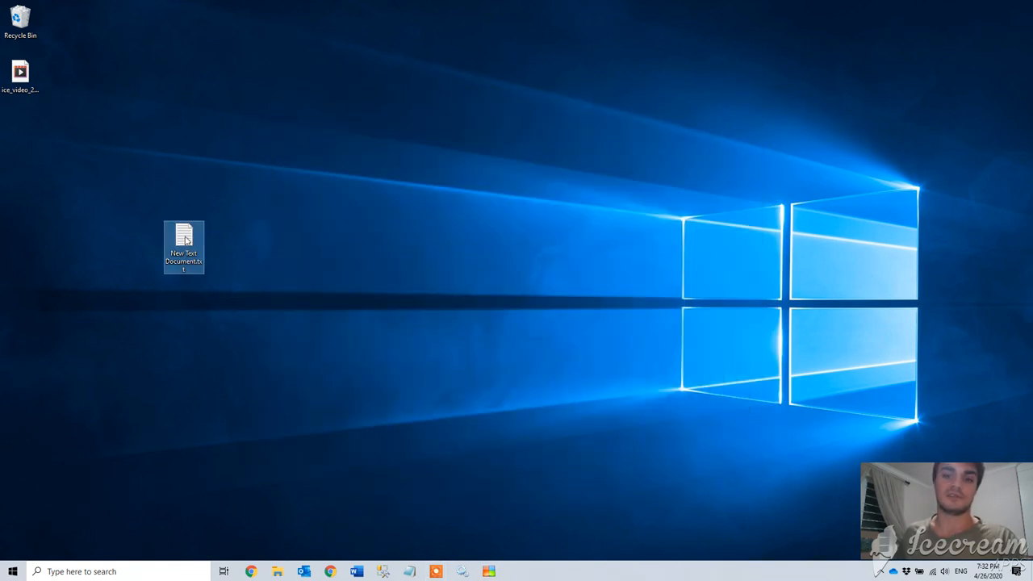
key(Delete)
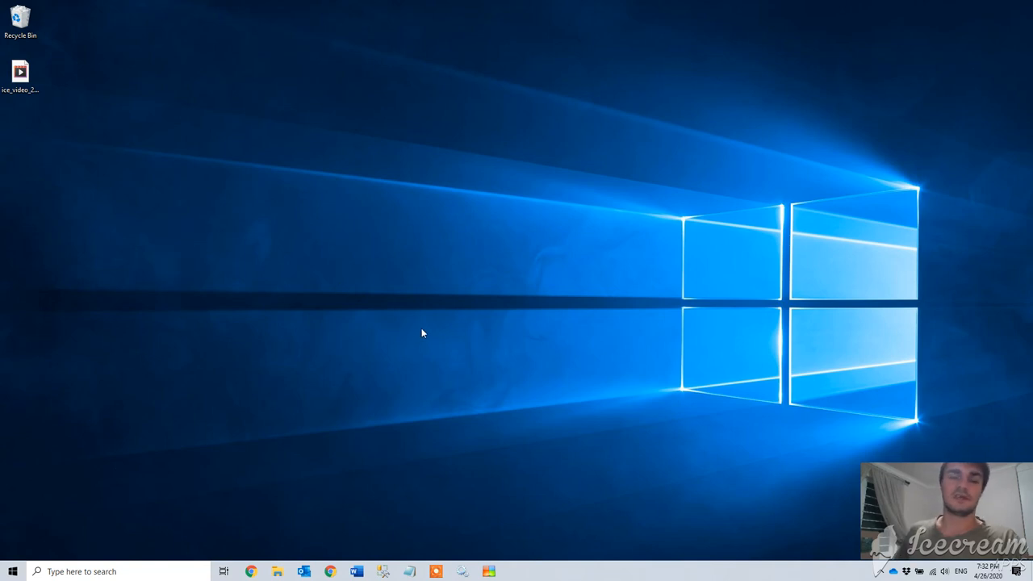